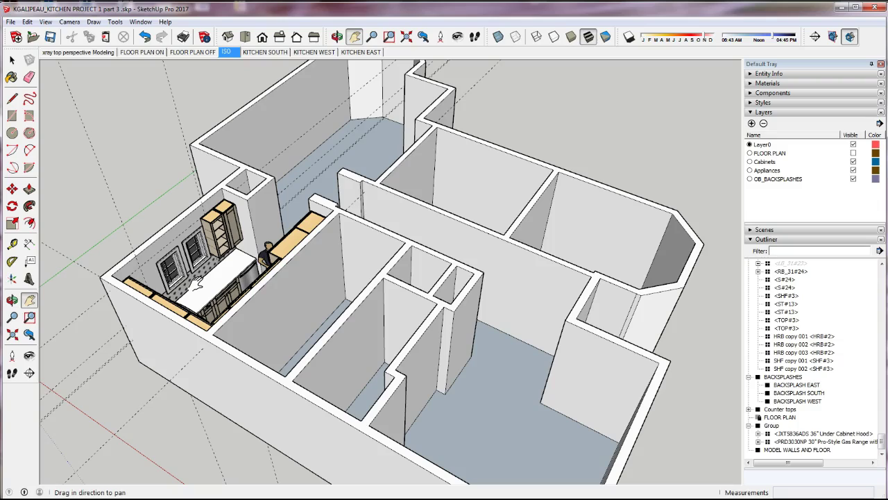
Delete the Cabinets layer, moving its contents to the default layer.
click(198, 288)
click(118, 373)
click(773, 163)
click(763, 124)
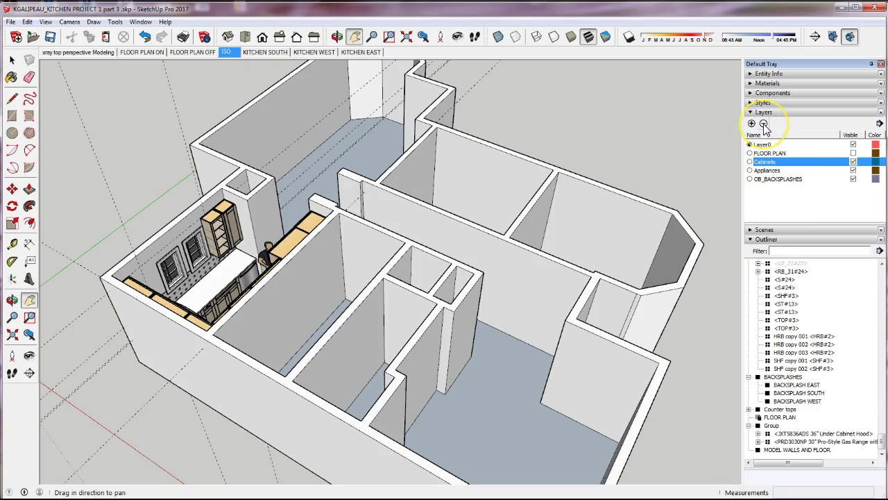
click(763, 123)
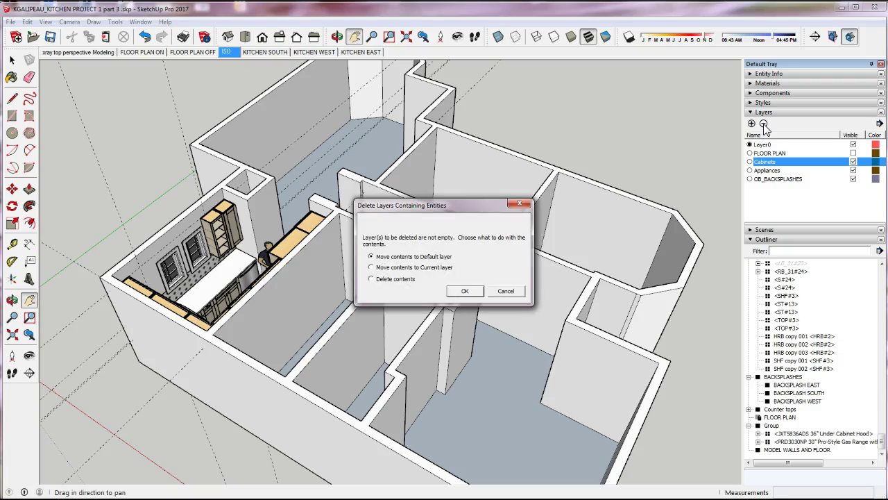
click(393, 259)
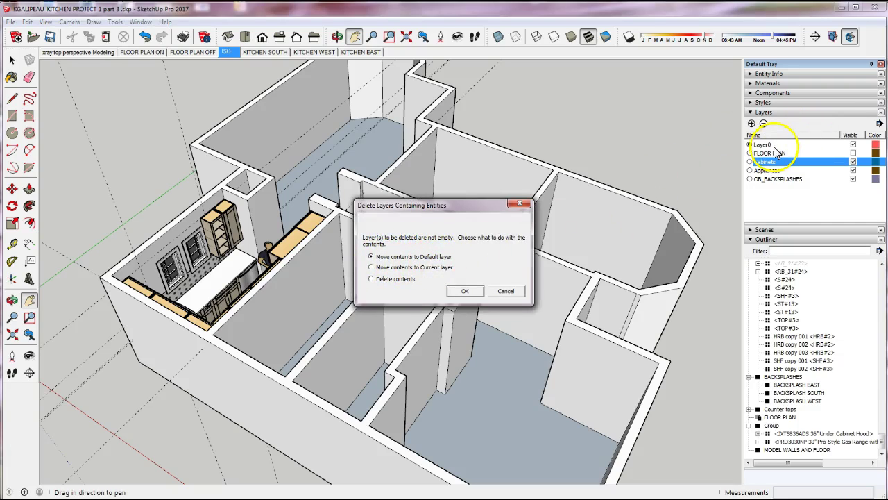
click(466, 292)
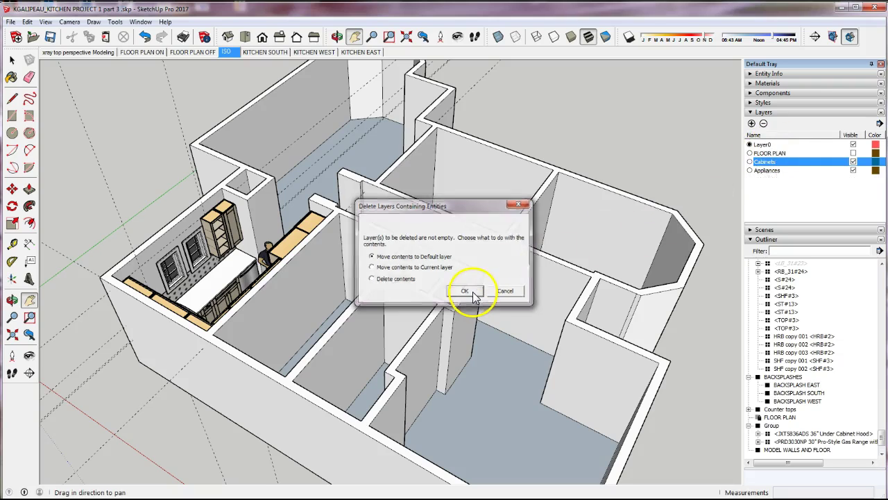
Rename the Appliances layer to OB-APPLIANCES.
click(778, 164)
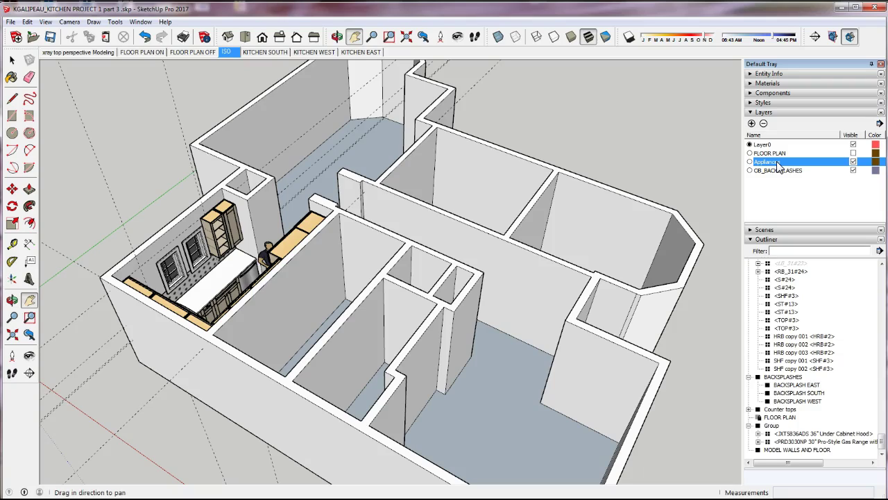
click(766, 168)
click(768, 163)
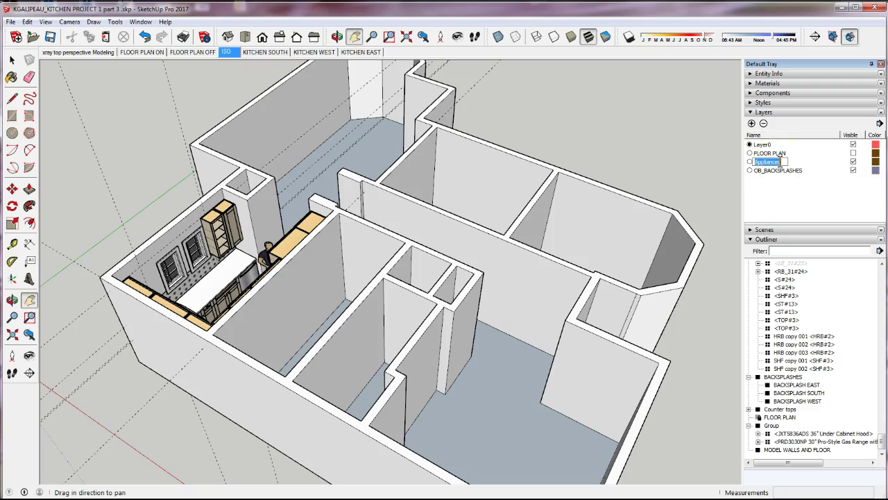
click(757, 162)
text(OB-)
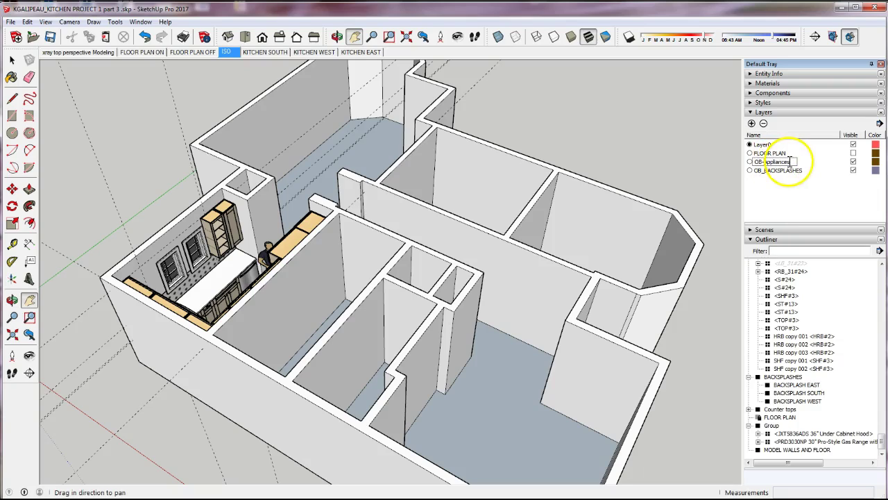
drag(791, 161, 769, 173)
text(PPLIANCES)
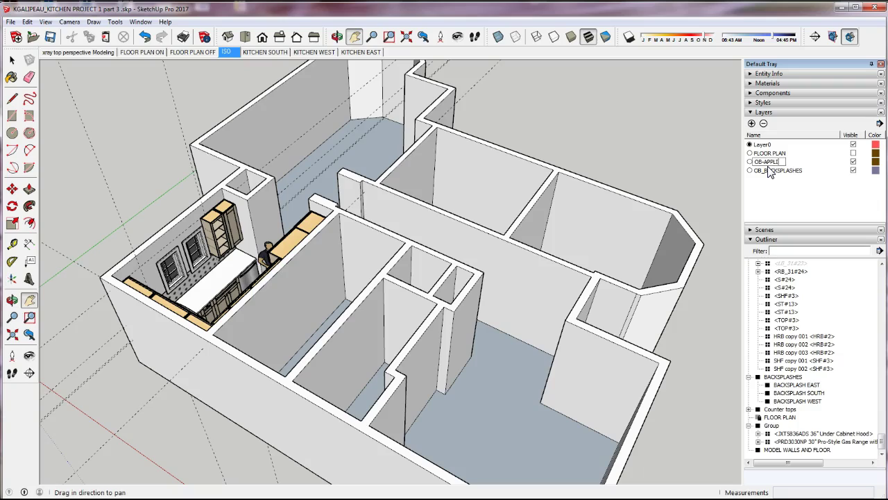
click(777, 195)
key(Return)
Check what the OB-APPLIANCES and OB_BACKSPLASHES layers contain by switching each one's visibility off and back on.
click(773, 161)
click(853, 161)
click(854, 163)
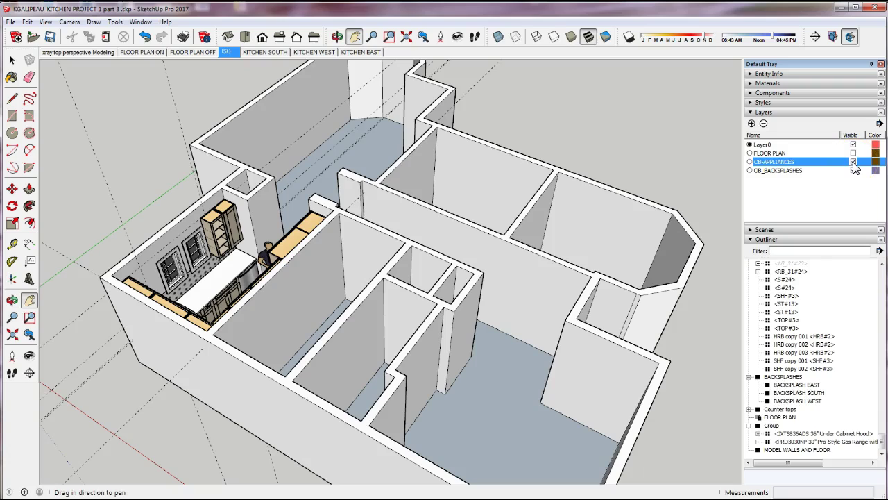
click(854, 163)
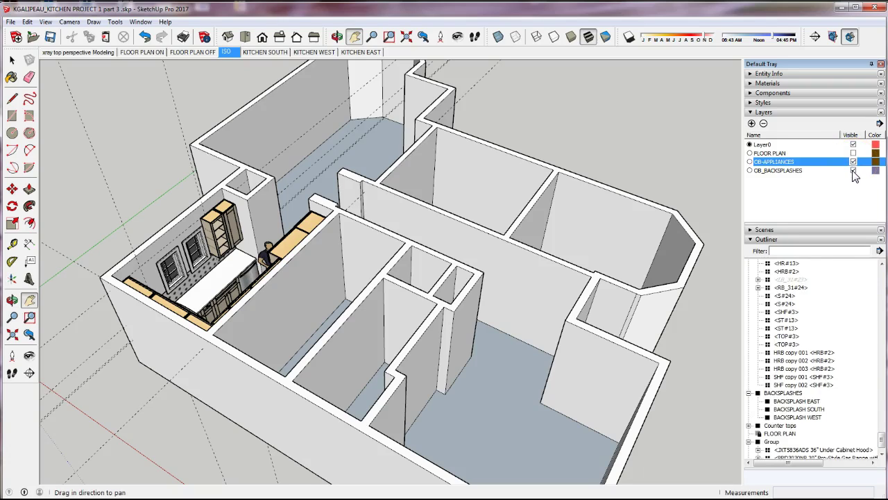
click(854, 171)
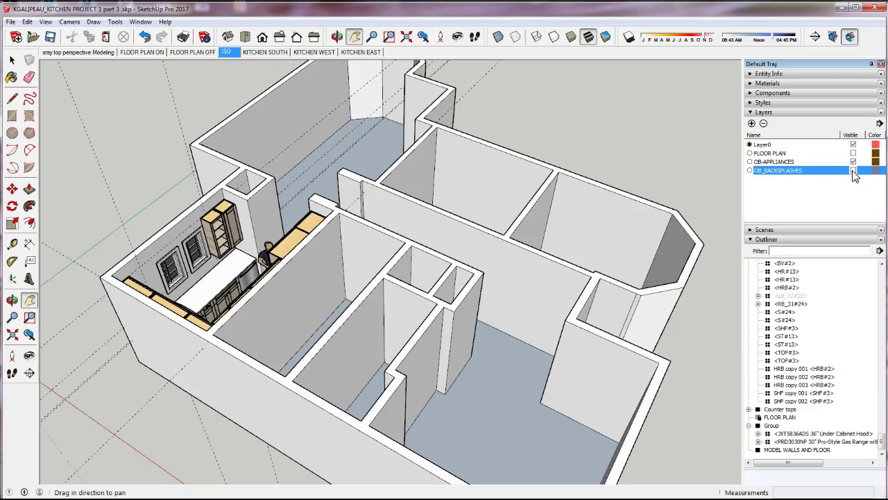
click(853, 170)
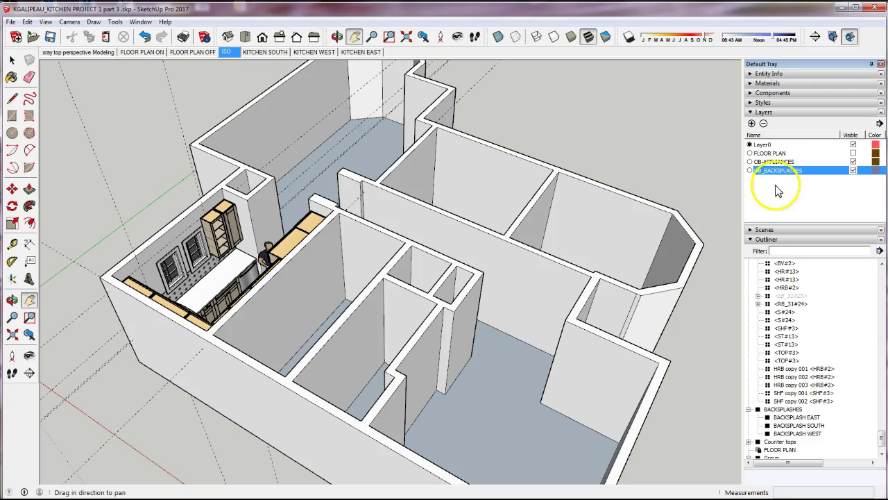
Add a new layer named LO_EAST WALL.
click(751, 123)
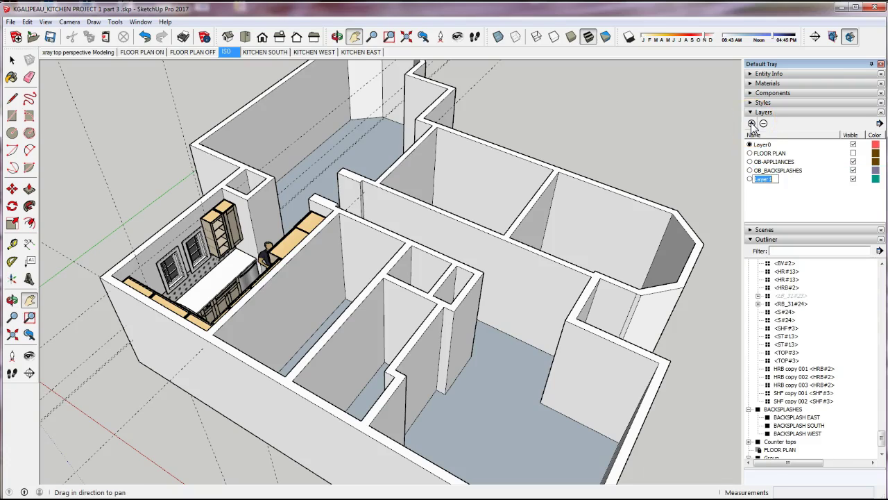
text(LO-)
key(BackSpace)
text(_EAST WALL)
key(Return)
Add two more wall layers named LO_SOUTH WALL and LO_WEST WALL.
click(752, 124)
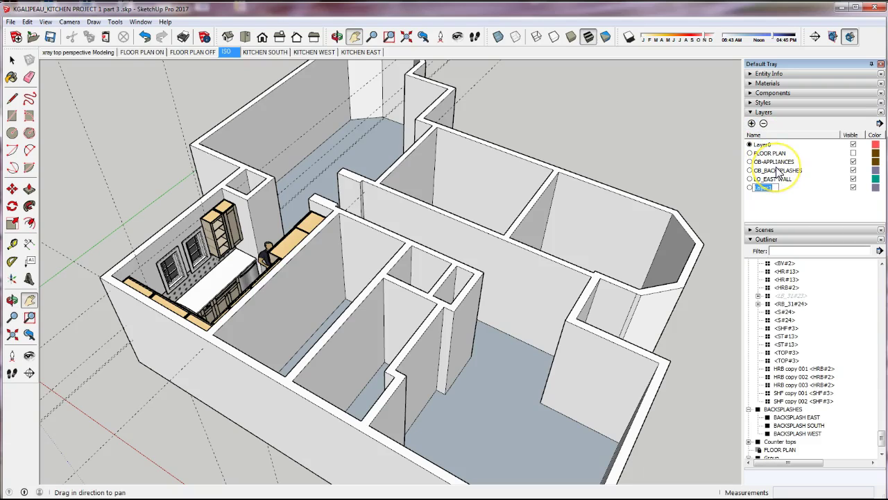
text(LO-)
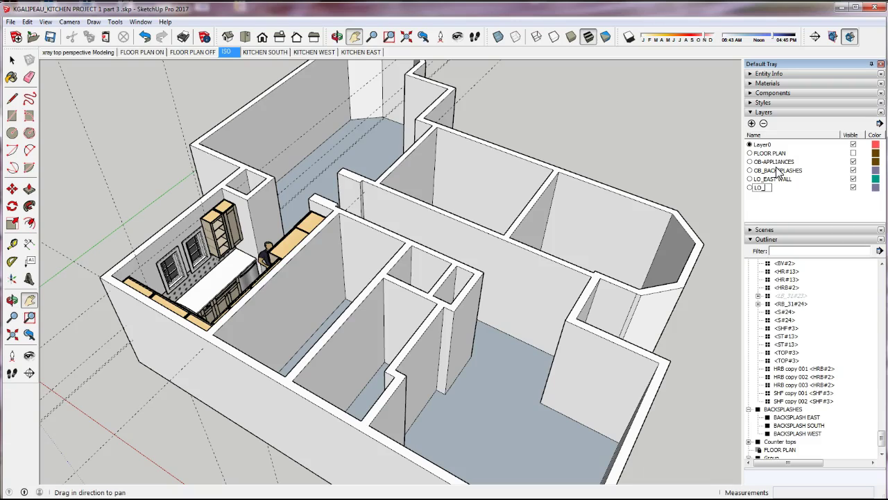
text(SOUTH WALL)
click(751, 123)
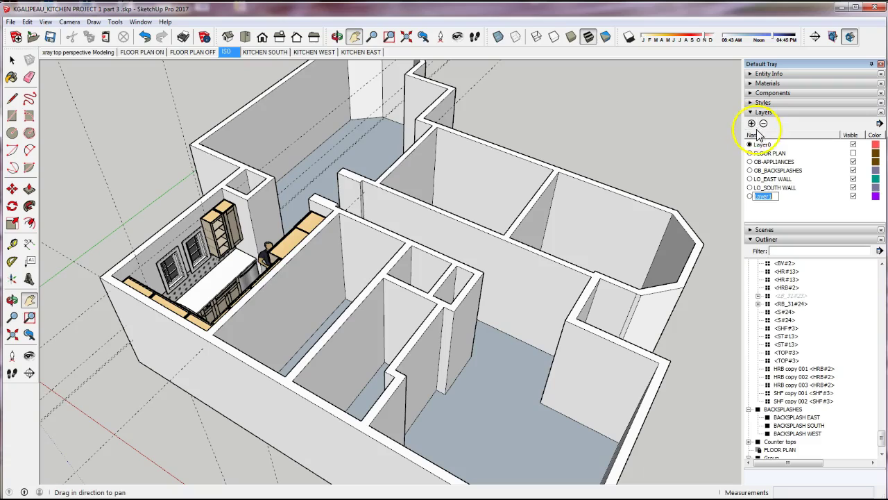
text(LO)
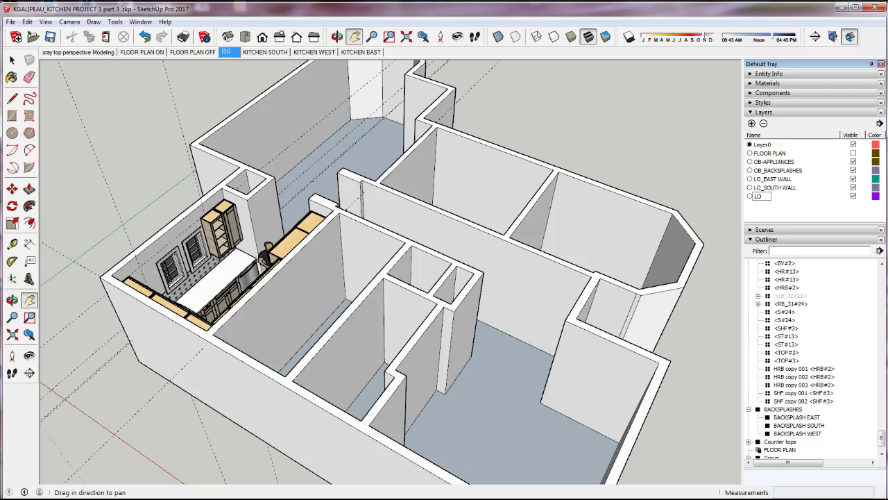
text(_WEST WALL)
Add two object layers named OB_BASE MODEL and OB_CABINETS WALL.
click(752, 123)
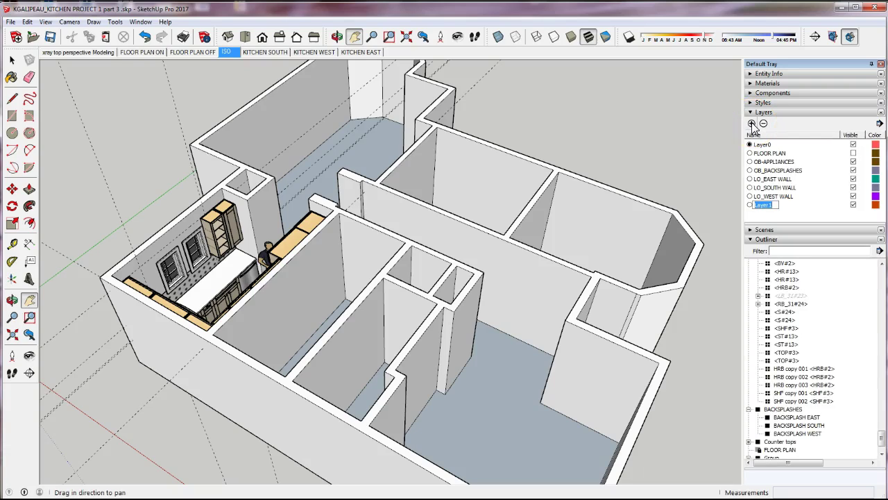
text(OB_BASE MODEL)
click(752, 123)
text(OB_)
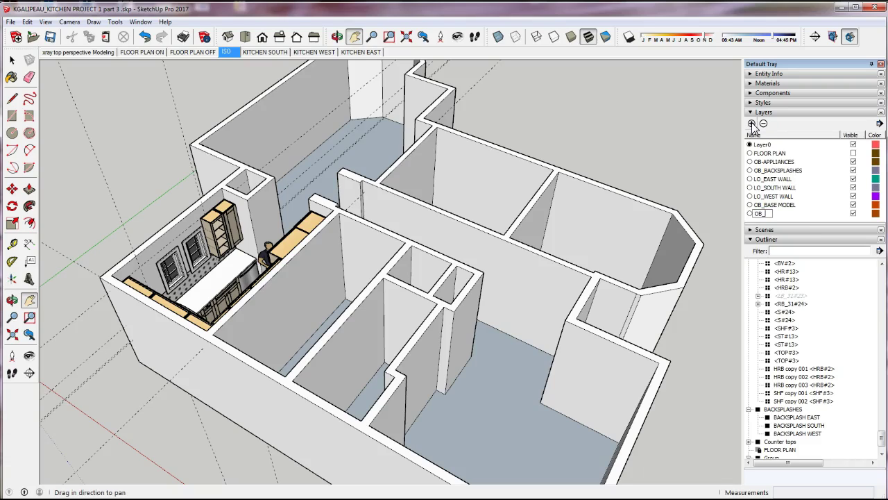
text(CABINETS WALL)
Add two object layers named OB_CABINETS BASE and OB_COUNTERTOPS.
click(752, 124)
text(OB_)
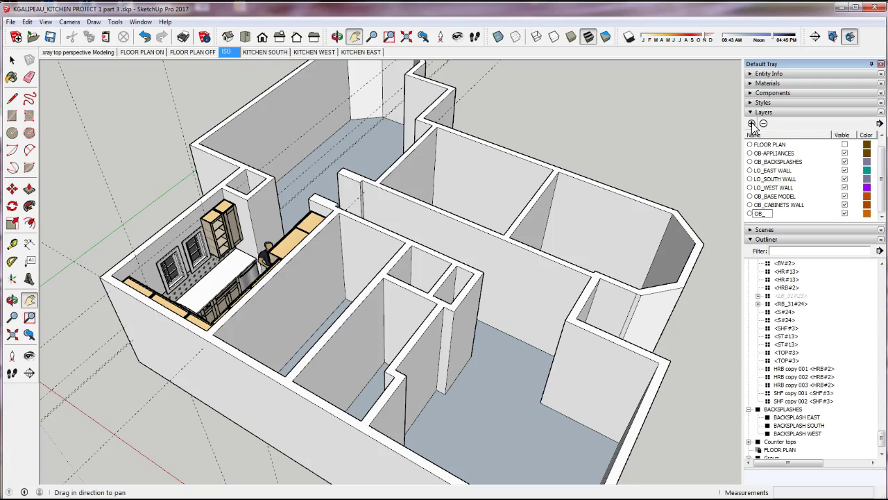
text(CABINETS)
key(BackSpace)
key(BackSpace)
text(ETS BASE)
click(752, 123)
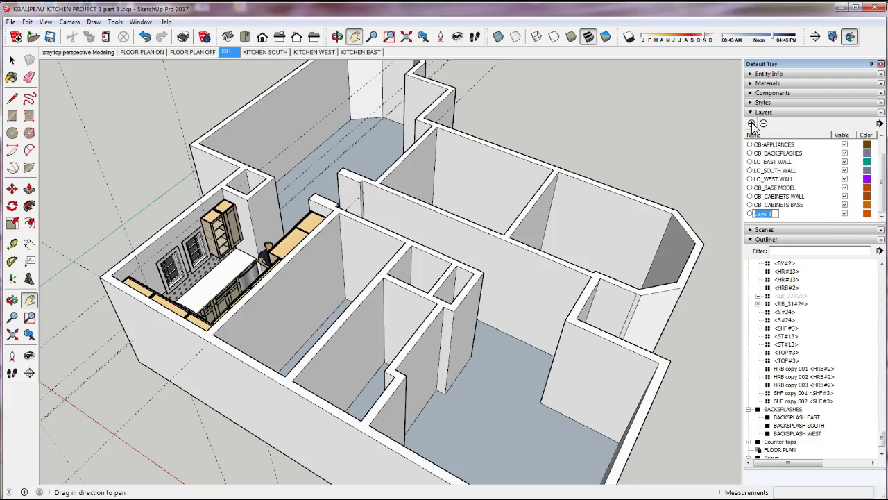
text(OB_COUNTER)
text(TOPS)
Add layers named OB_WINDOWS, OB_PLUMBING and SP_SECTION CUTS.
click(752, 123)
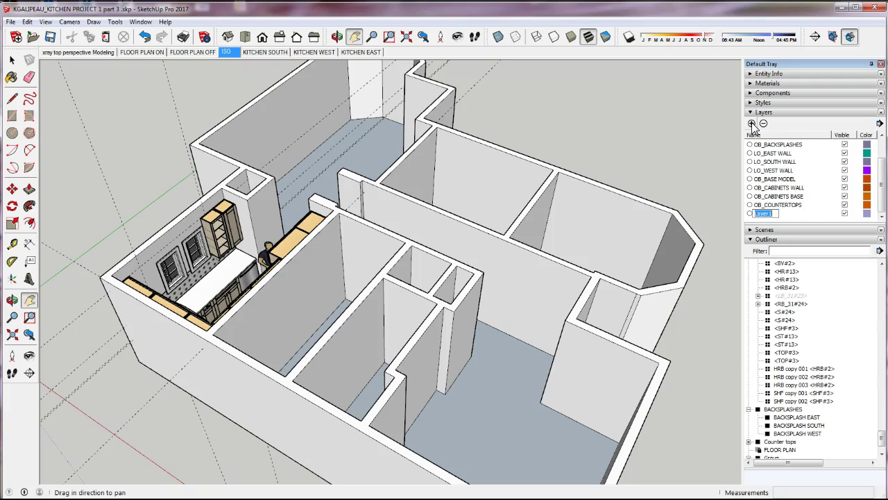
text(OB_WINDOWS)
click(752, 124)
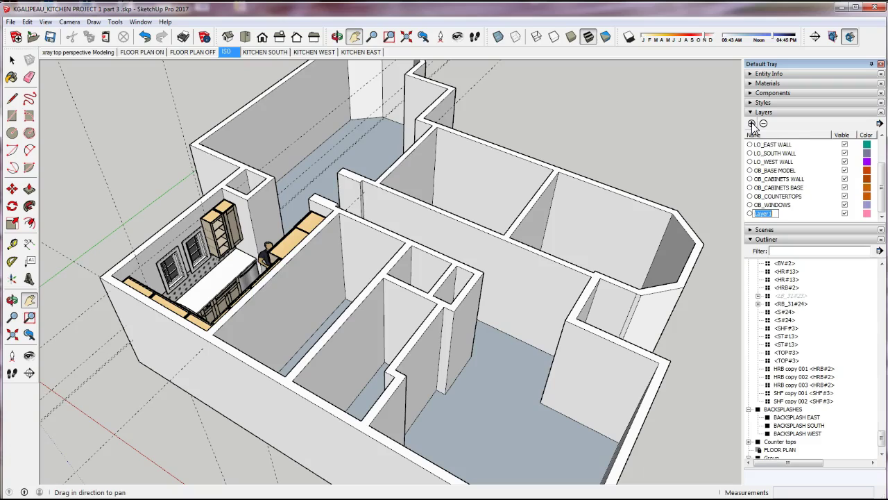
text(OB_PLUMBING)
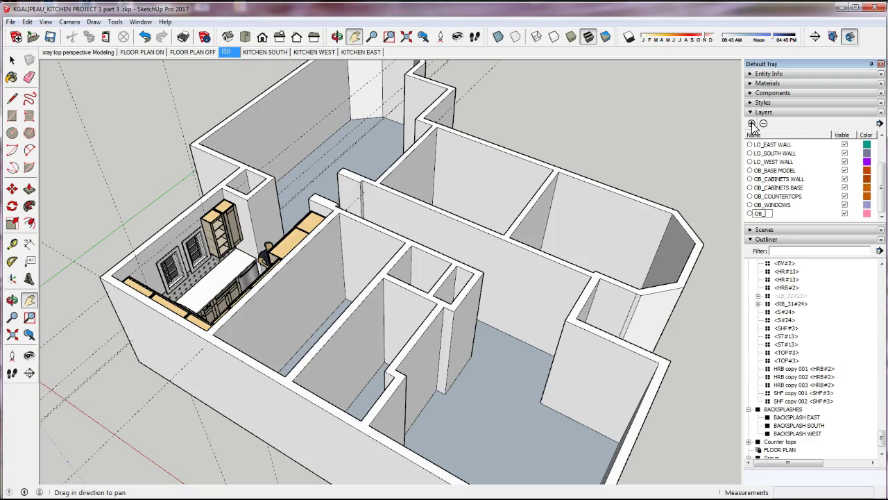
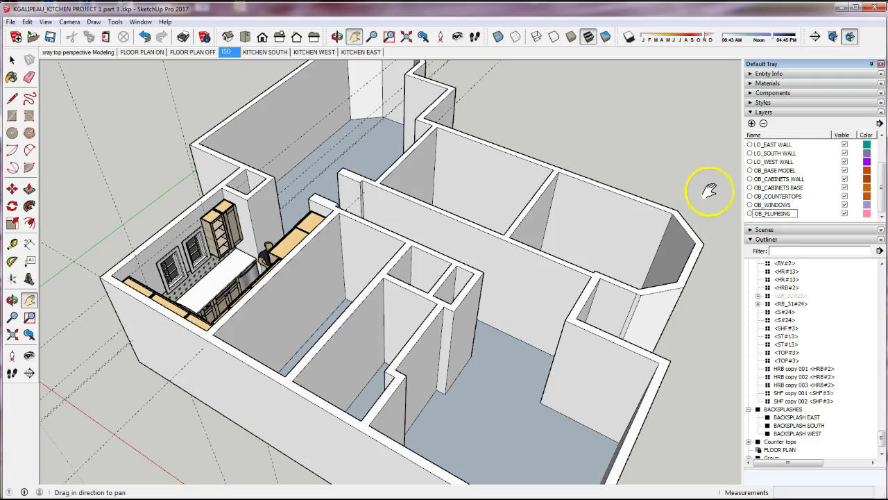
click(751, 123)
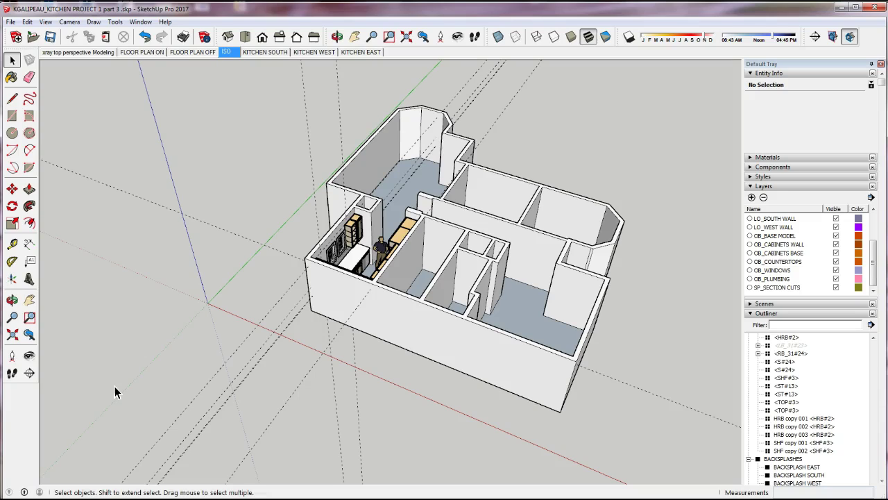
Assign the group of model walls and floor to the OB_BASE MODEL layer and turn that layer's visibility off.
click(406, 295)
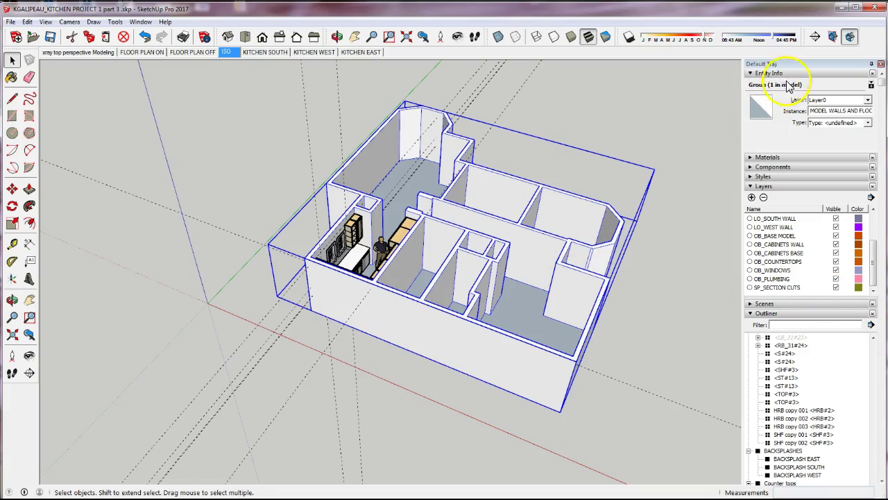
click(869, 100)
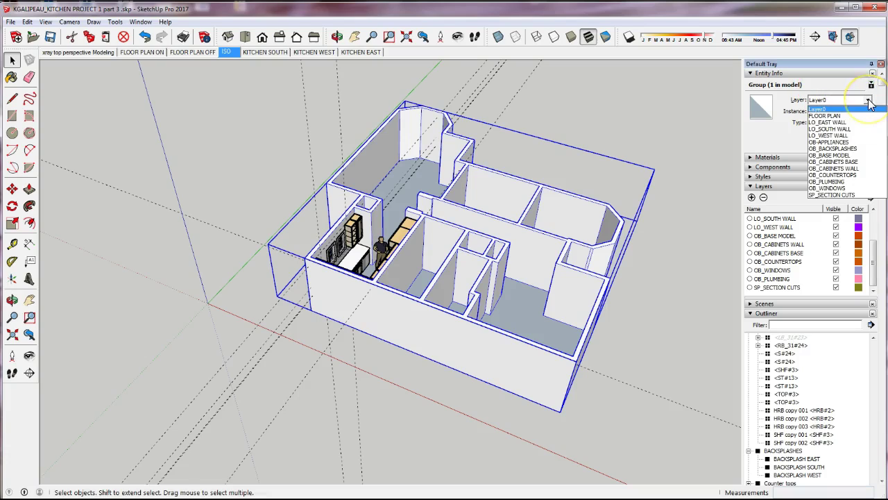
click(855, 155)
click(705, 186)
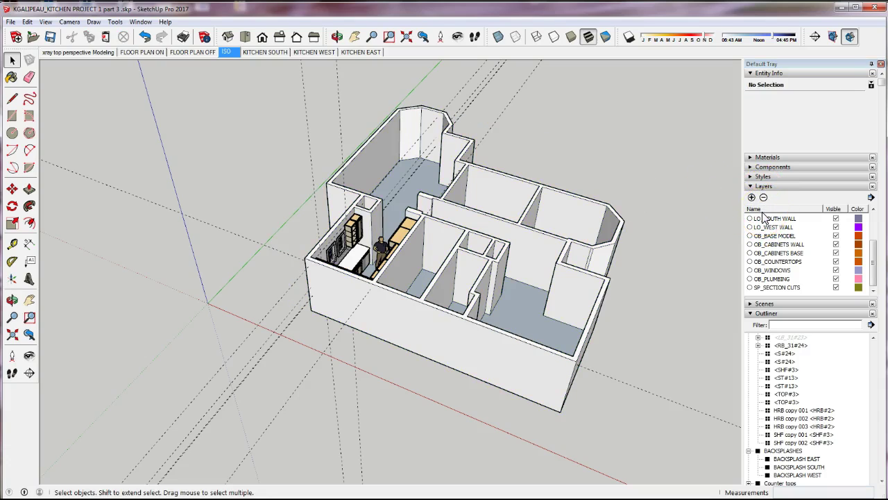
click(836, 236)
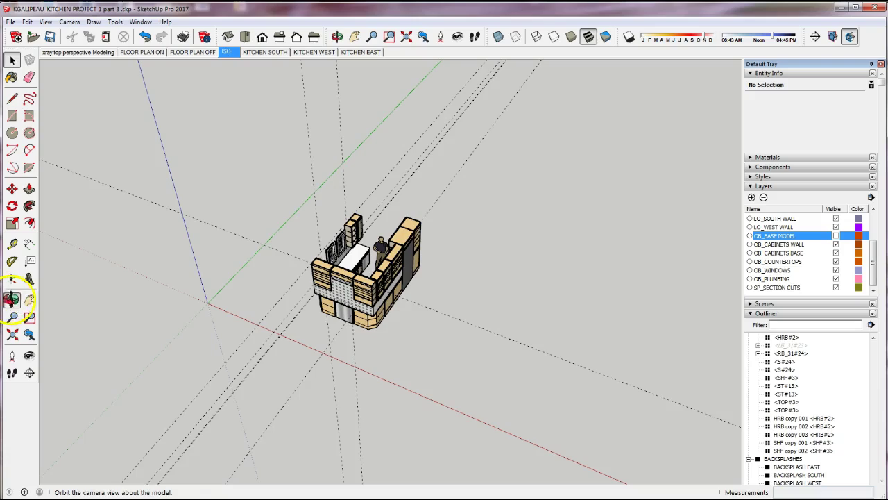
Hide the standing human figure component in front of the range.
click(12, 300)
drag(307, 293, 299, 239)
drag(412, 288, 405, 312)
key(space)
click(431, 248)
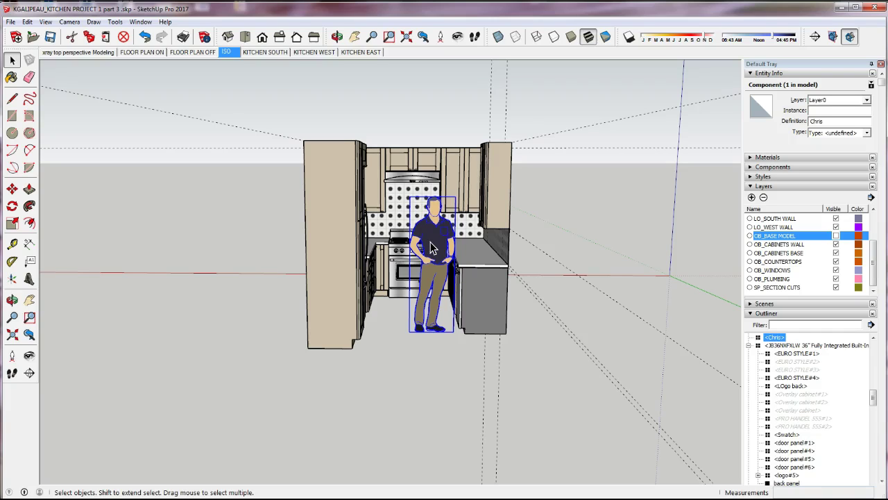
click(27, 22)
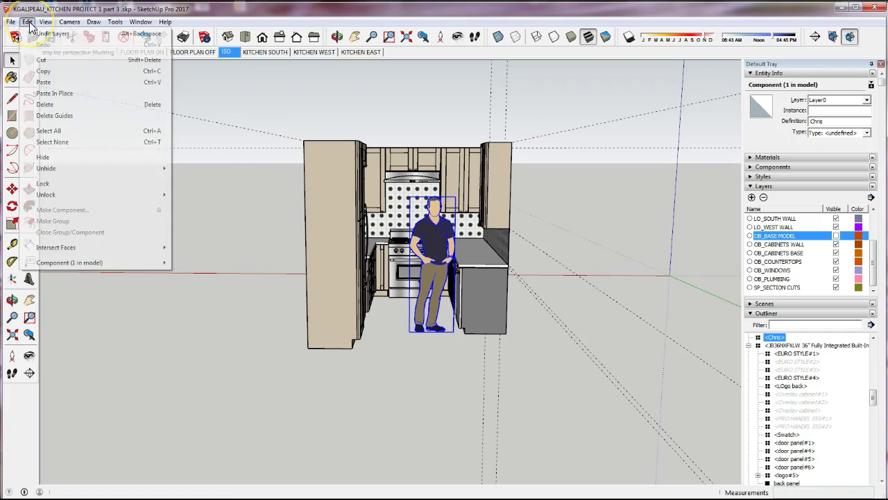
click(42, 157)
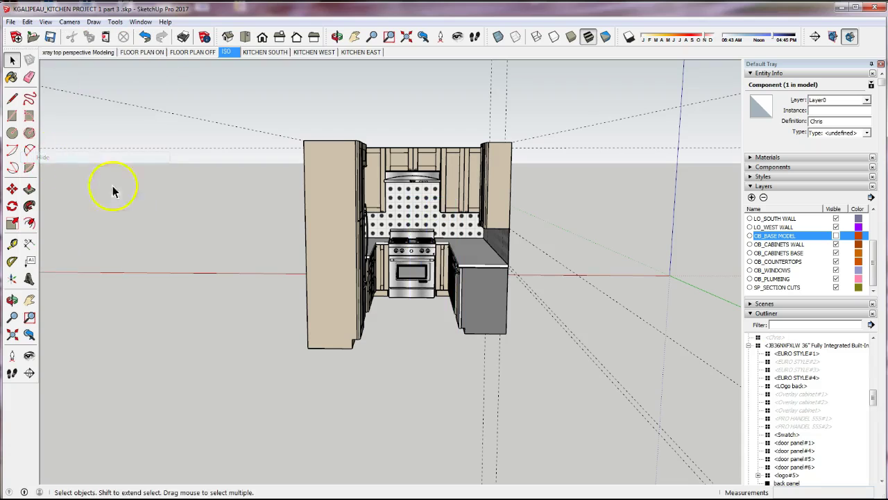
Assign the base cabinets beside the range and along both countertop runs to the OB_CABINETS BASE layer, leaving out the dishwasher.
scroll(437, 257, up, 2)
scroll(437, 256, up, 1)
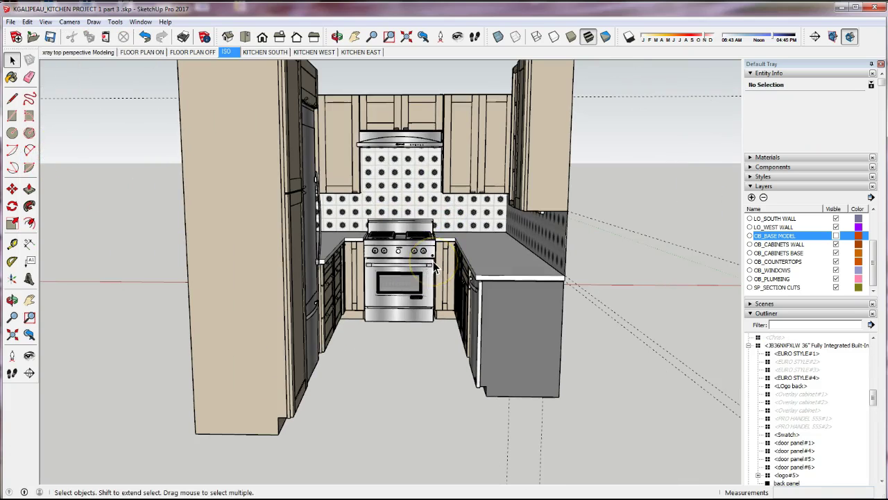
click(324, 297)
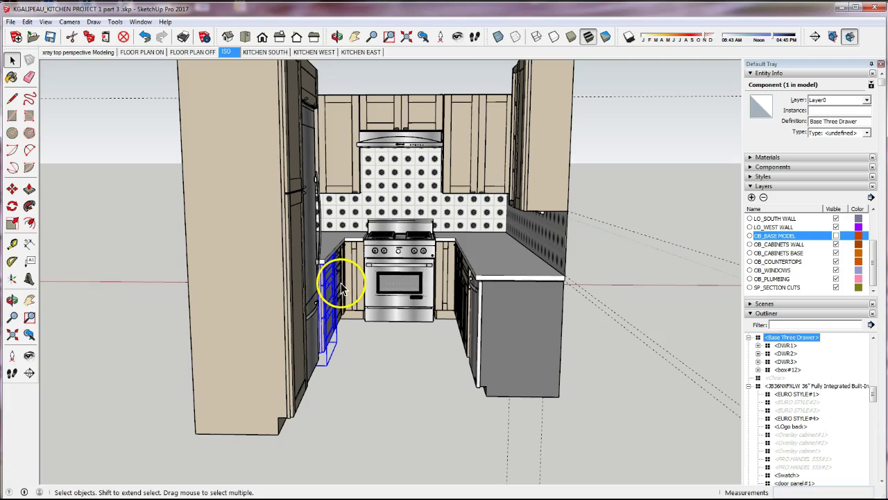
shift+click(351, 281)
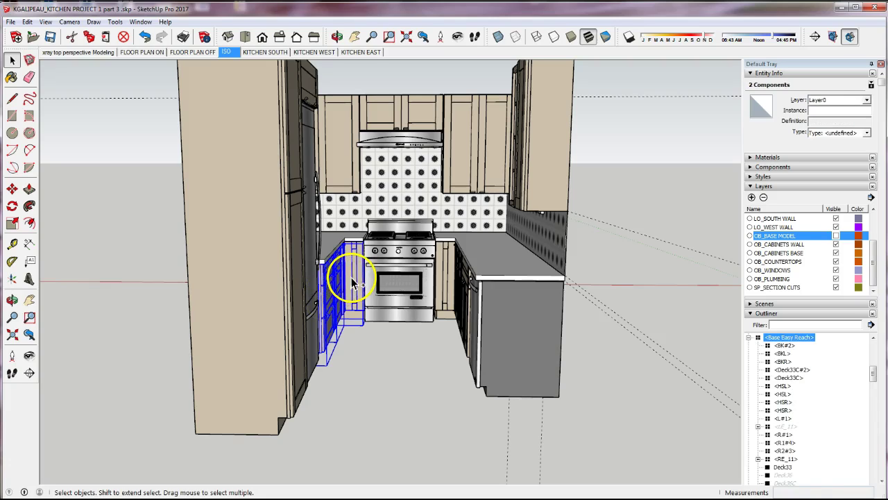
shift+click(451, 284)
shift+click(423, 291)
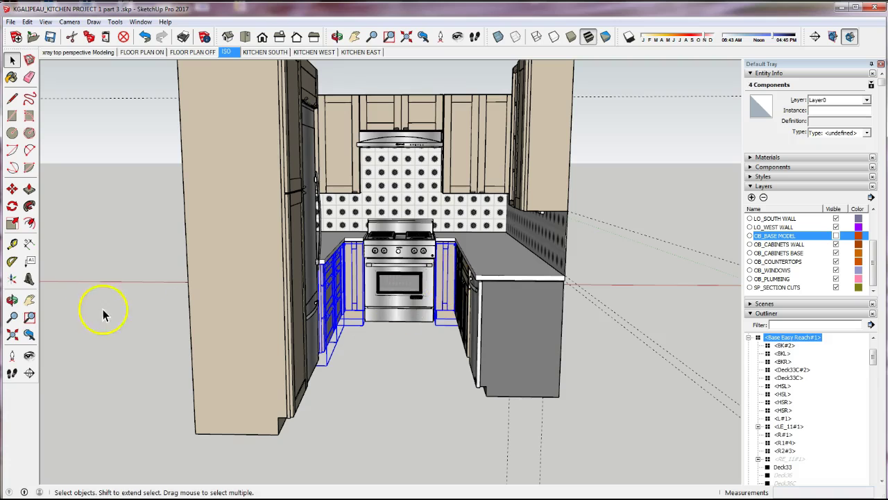
click(11, 299)
drag(340, 354, 440, 353)
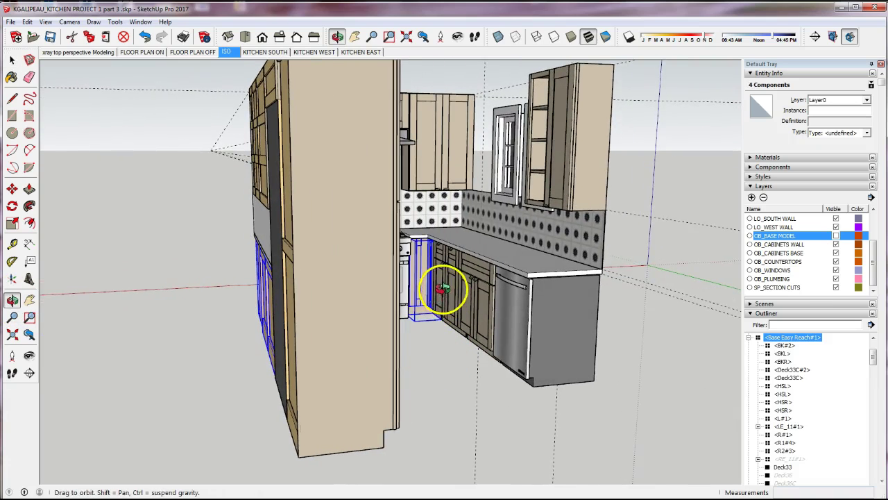
click(12, 61)
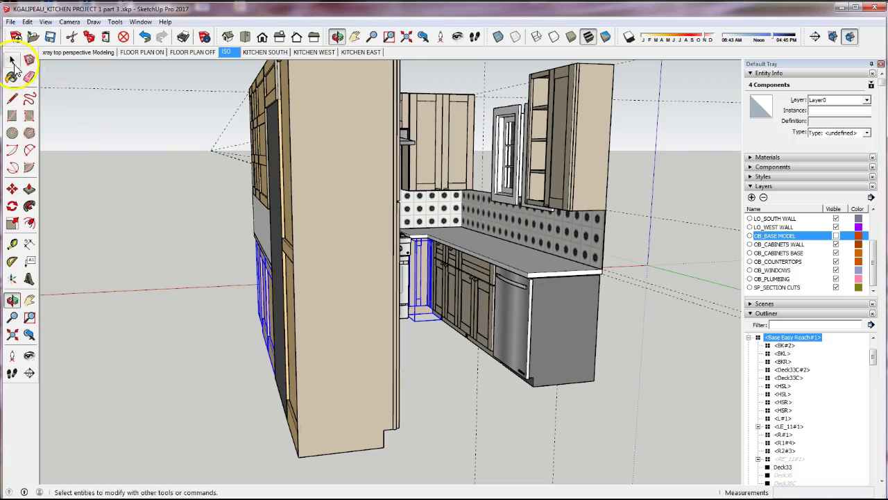
shift+click(441, 262)
shift+click(477, 298)
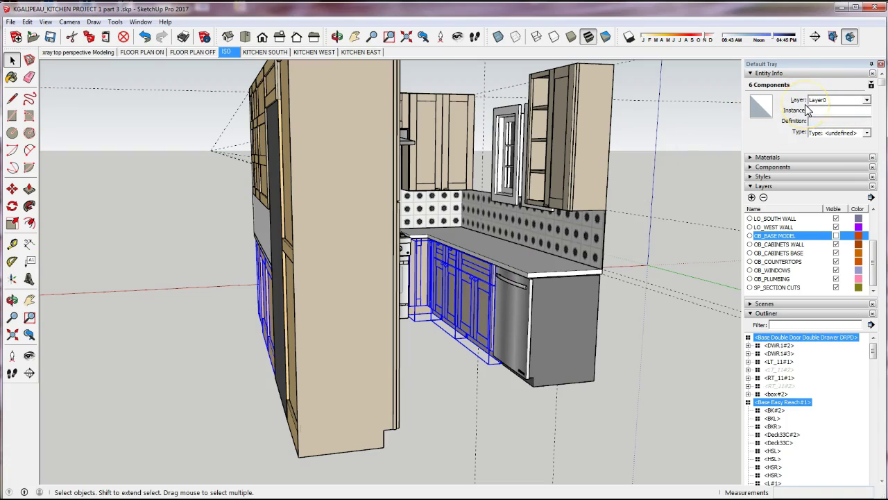
click(867, 101)
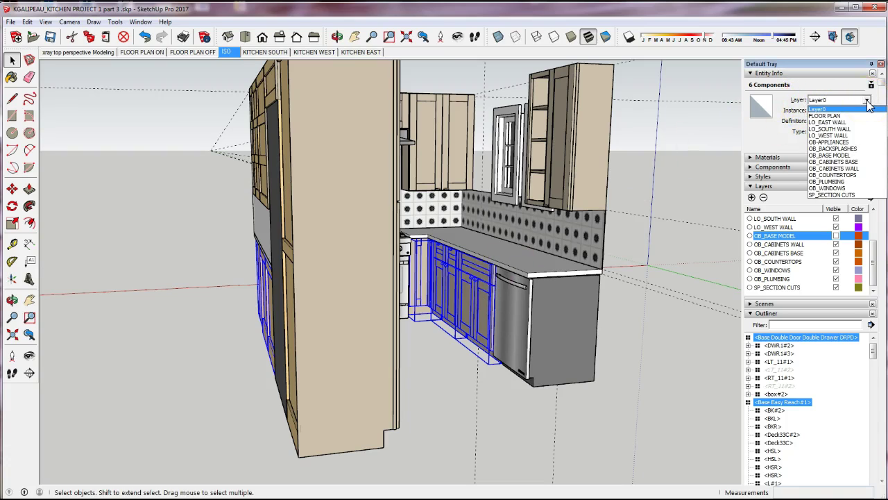
click(863, 161)
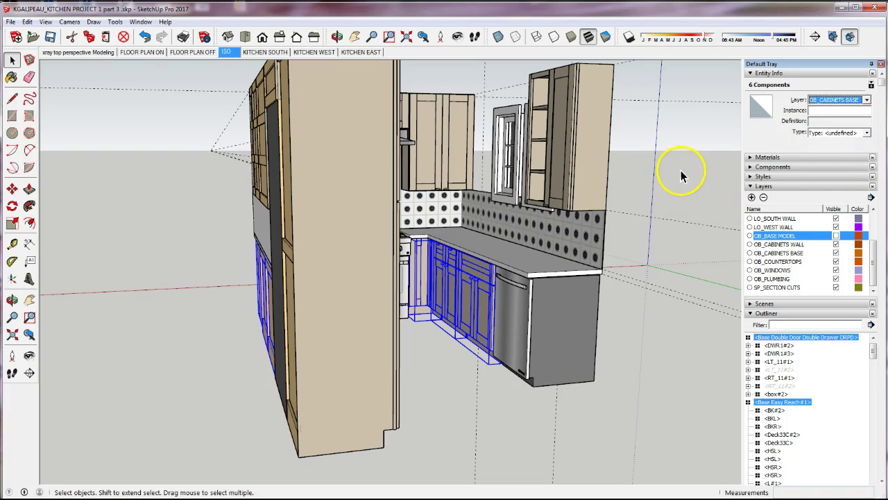
click(458, 425)
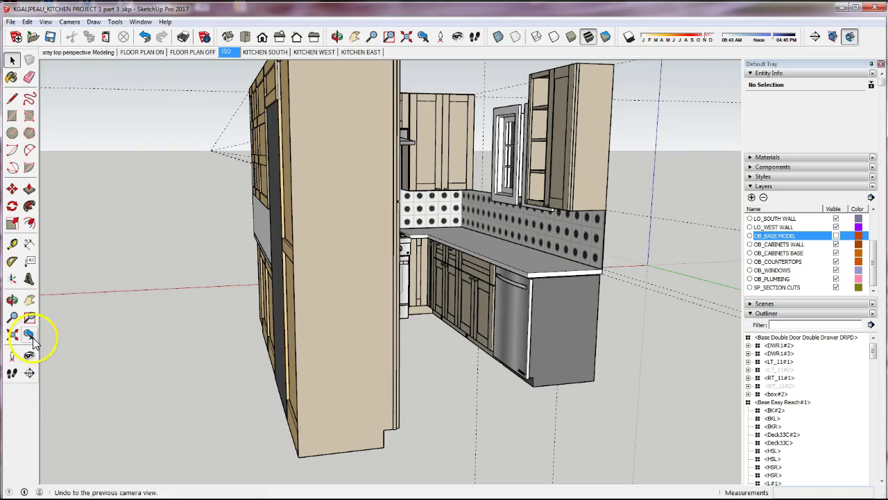
Assign all wall cabinets, the cabinet above the refrigerator and the tall pantry cabinets to the OB_CABINETS WALL layer.
click(564, 168)
click(530, 169)
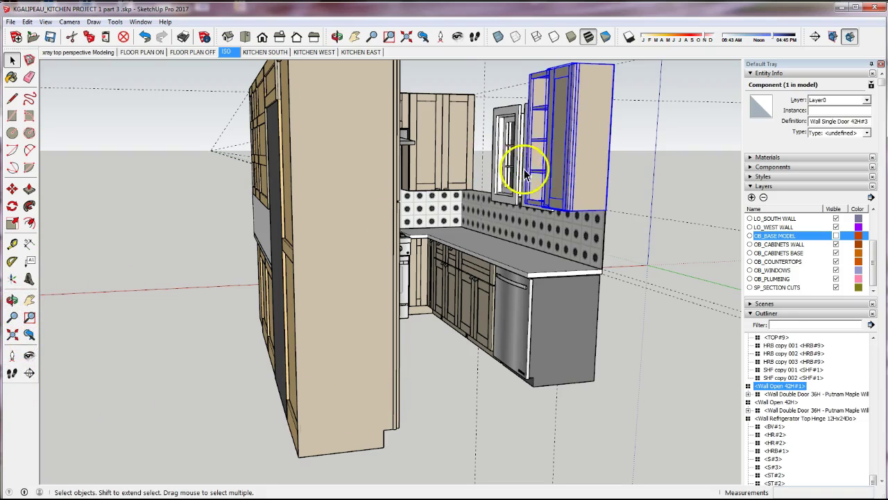
shift+click(456, 177)
shift+click(440, 136)
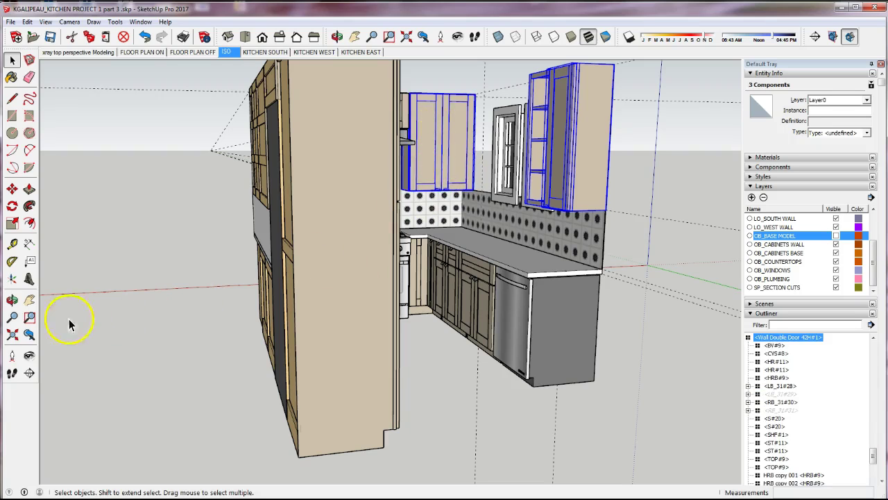
click(11, 300)
drag(406, 312, 384, 264)
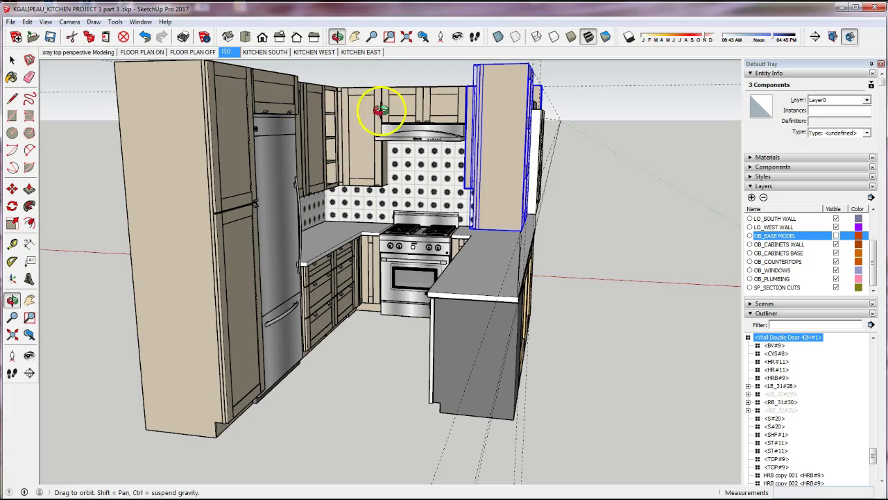
click(12, 60)
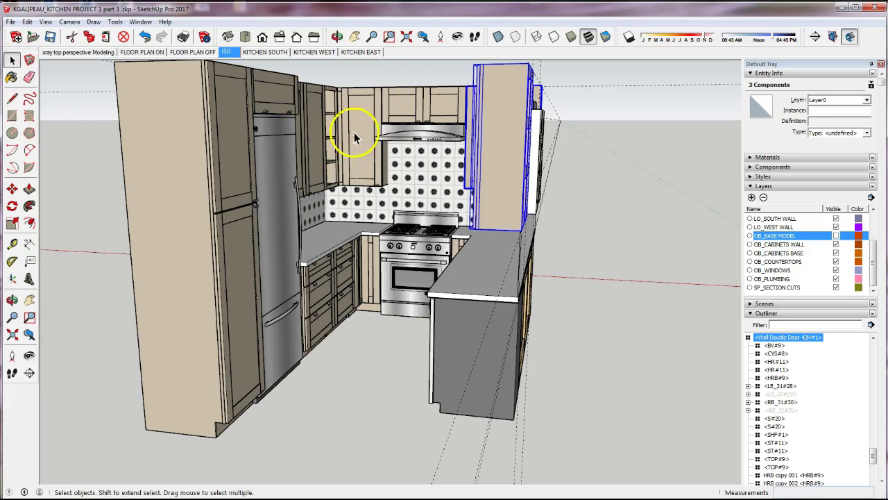
shift+click(412, 109)
shift+click(376, 128)
shift+click(355, 115)
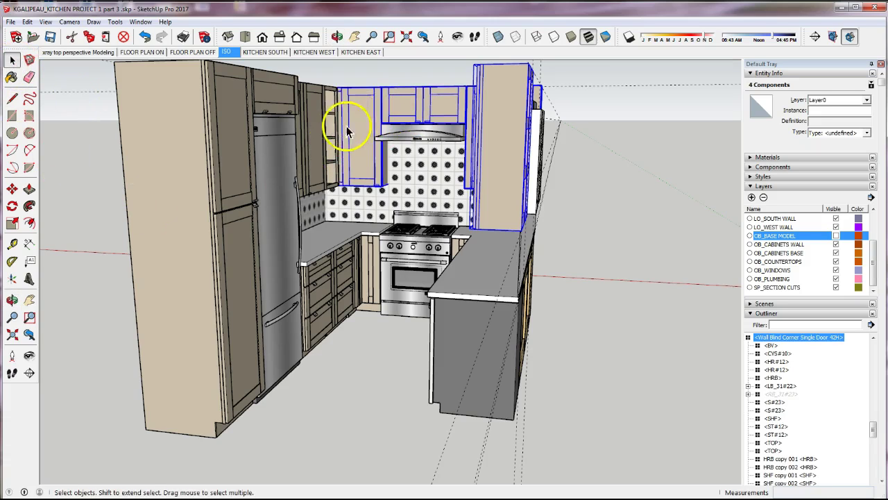
shift+click(327, 153)
shift+click(318, 150)
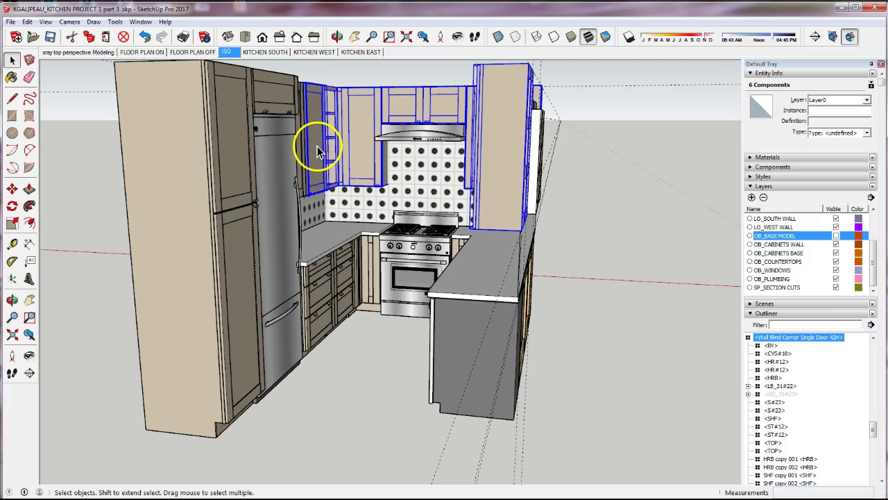
shift+click(304, 142)
shift+click(285, 92)
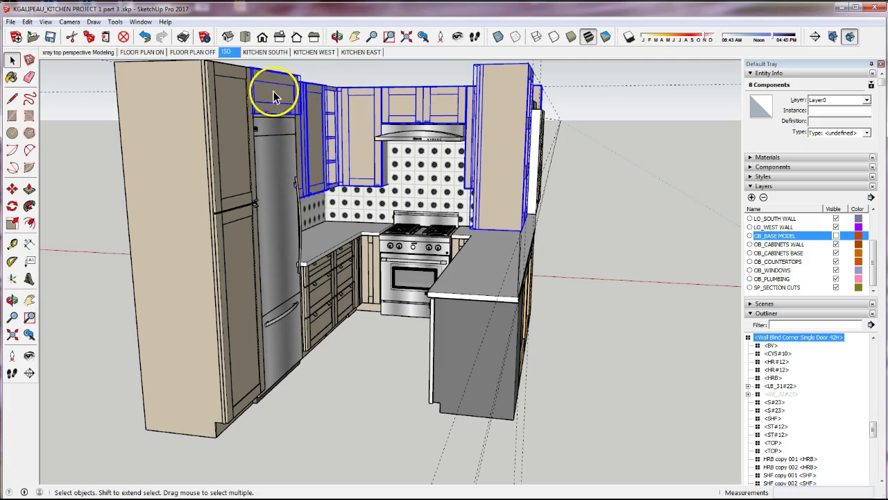
shift+click(232, 193)
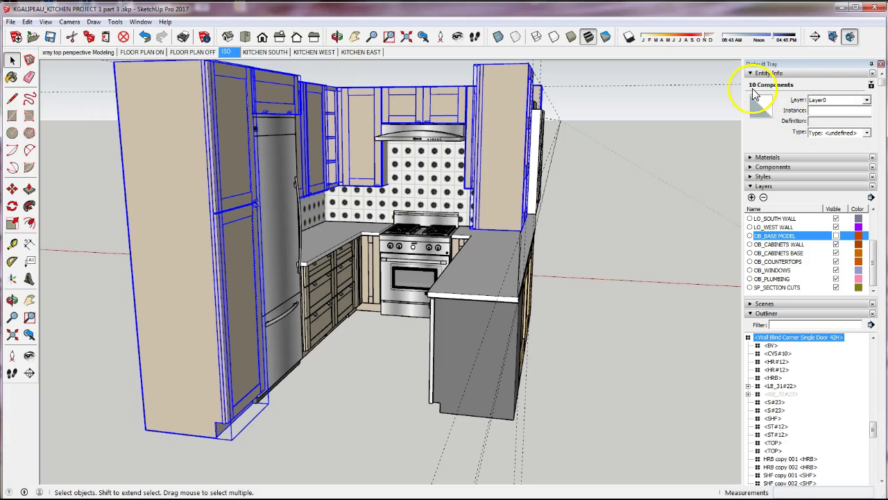
click(867, 100)
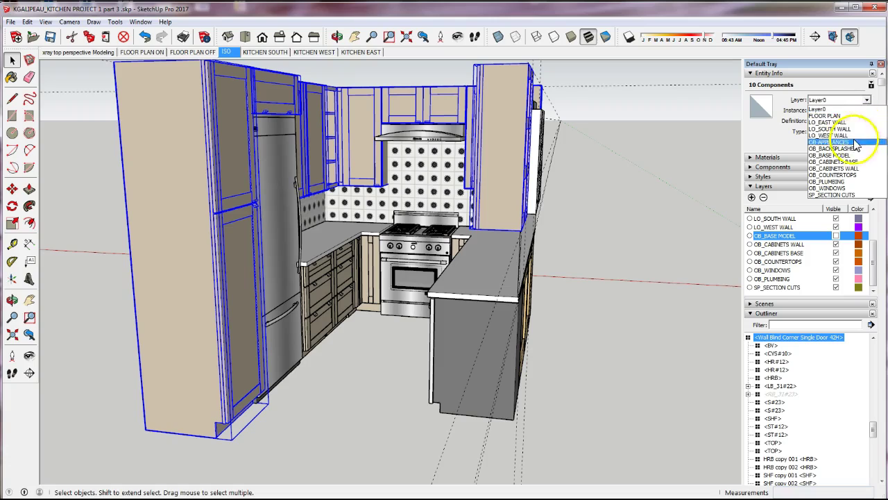
click(851, 170)
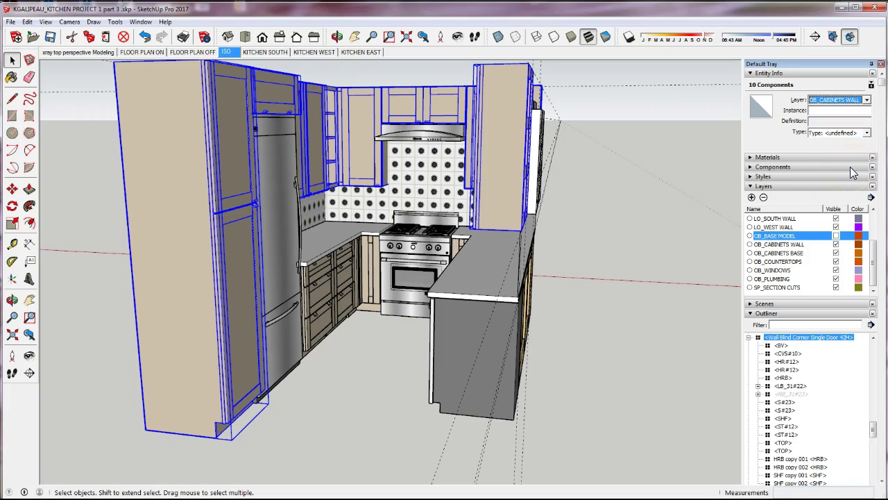
click(671, 212)
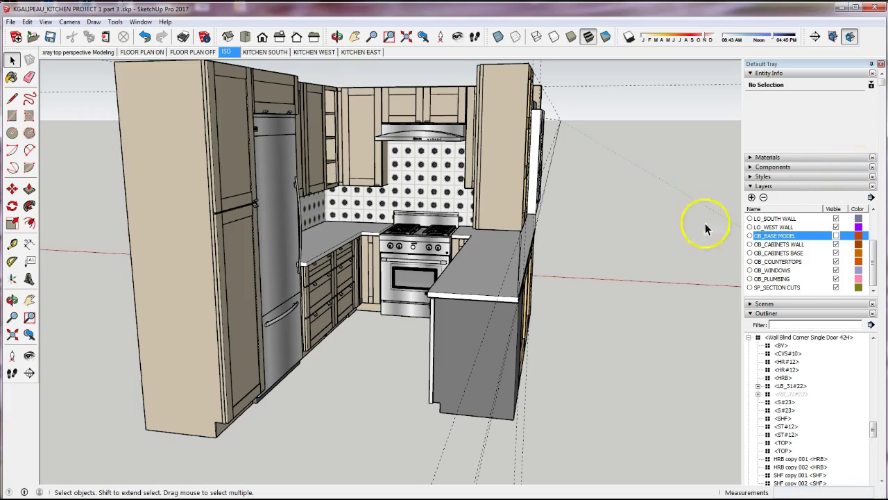
Turn off the visibility of the OB_CABINETS WALL and OB_CABINETS BASE layers.
click(836, 244)
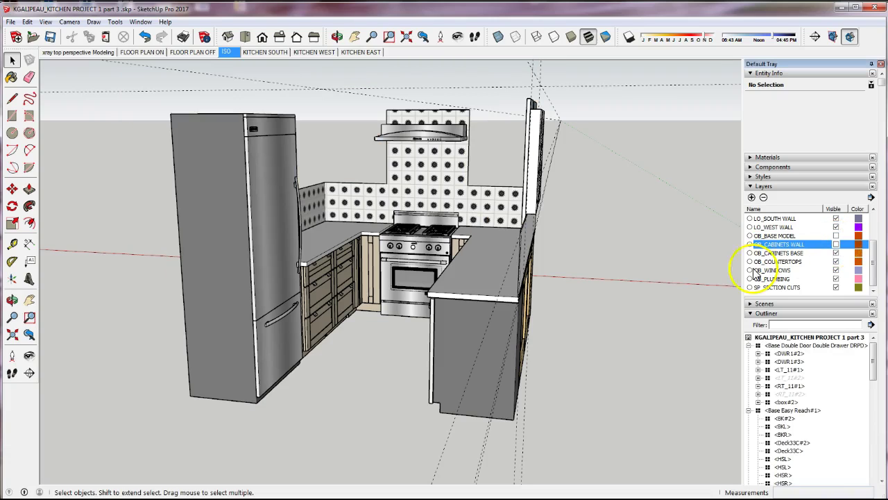
click(12, 300)
drag(527, 333, 372, 341)
click(836, 252)
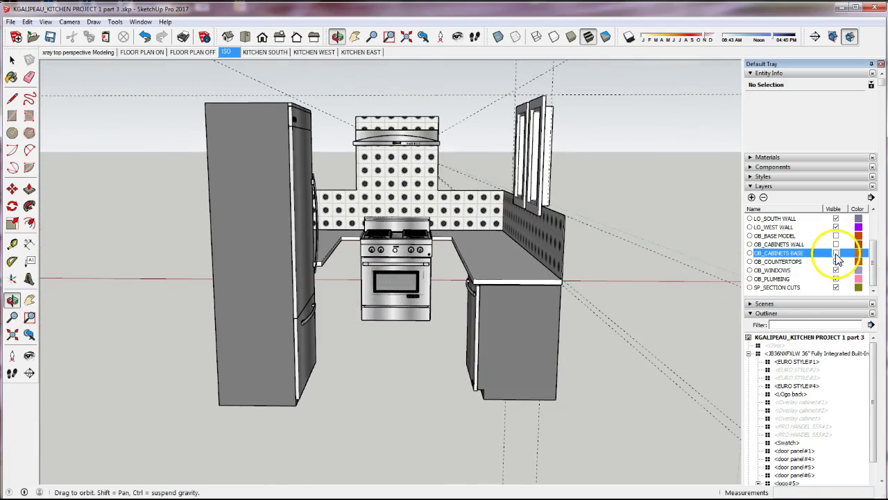
Check the layer assignment of the refrigerator, range group and dishwasher, together and individually.
drag(389, 353, 359, 393)
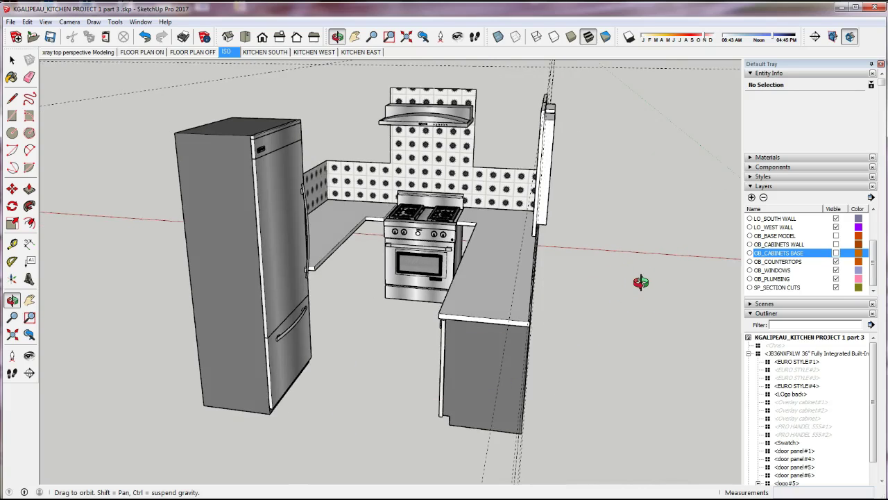
click(11, 61)
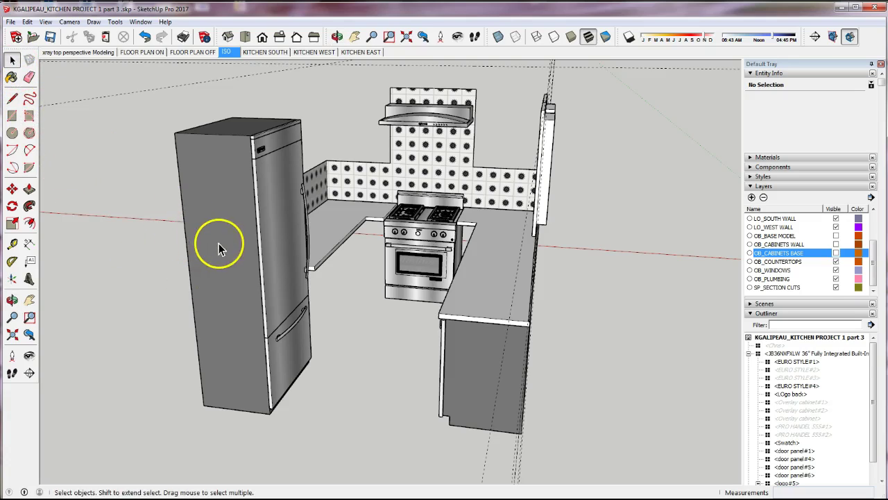
click(218, 243)
shift+click(401, 244)
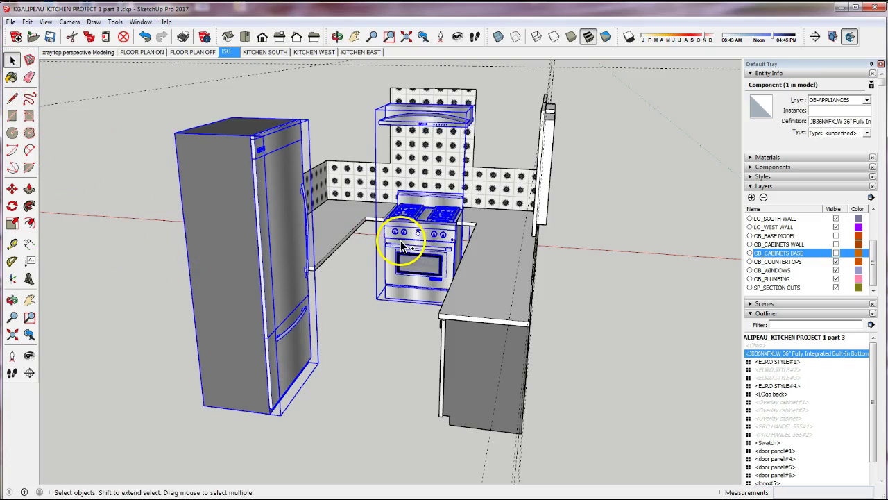
shift+click(479, 355)
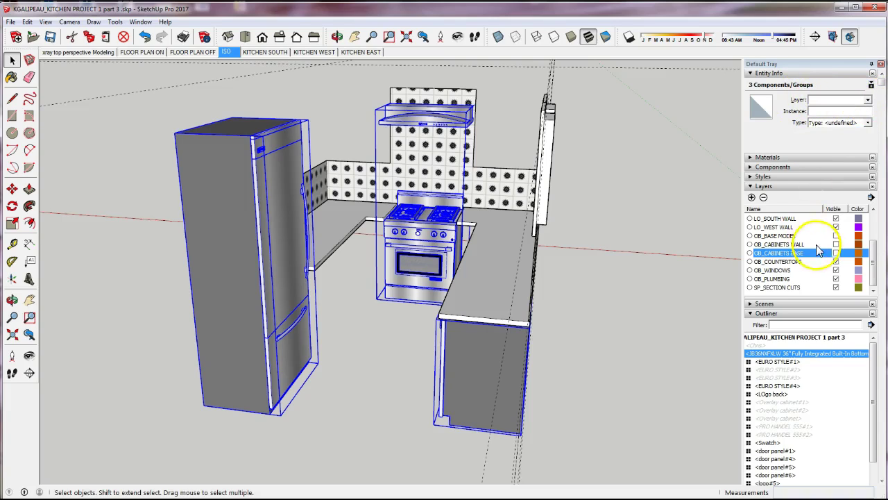
click(605, 284)
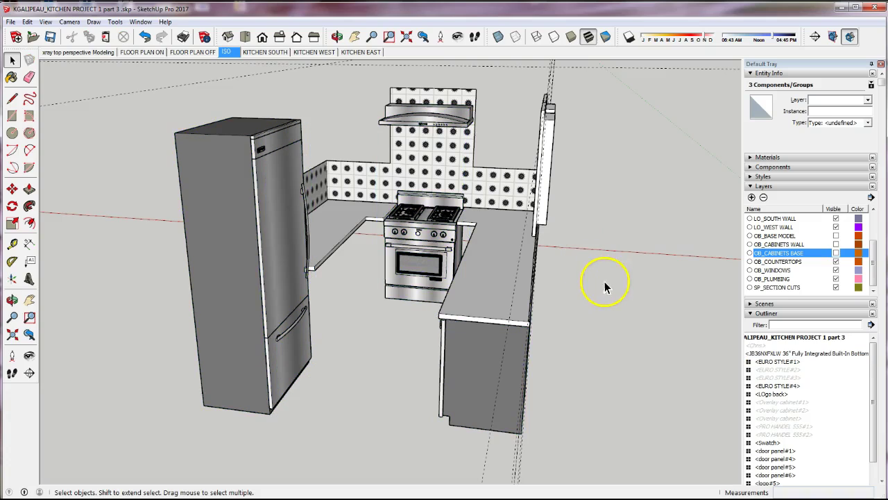
click(285, 292)
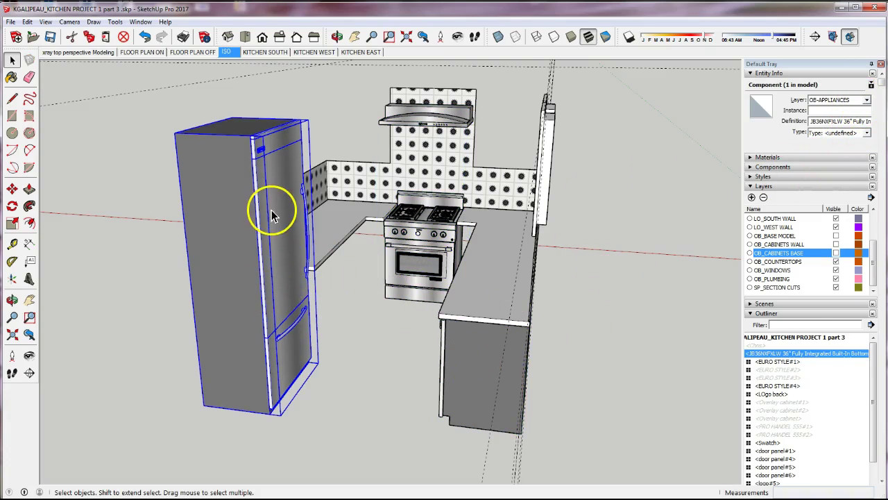
click(503, 373)
click(472, 367)
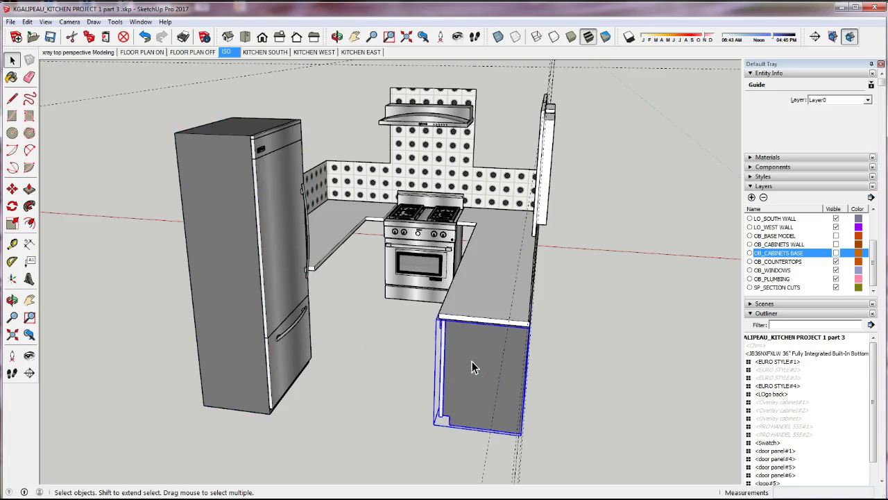
Assign the range and hood group to the OB-APPLIANCES layer.
click(415, 237)
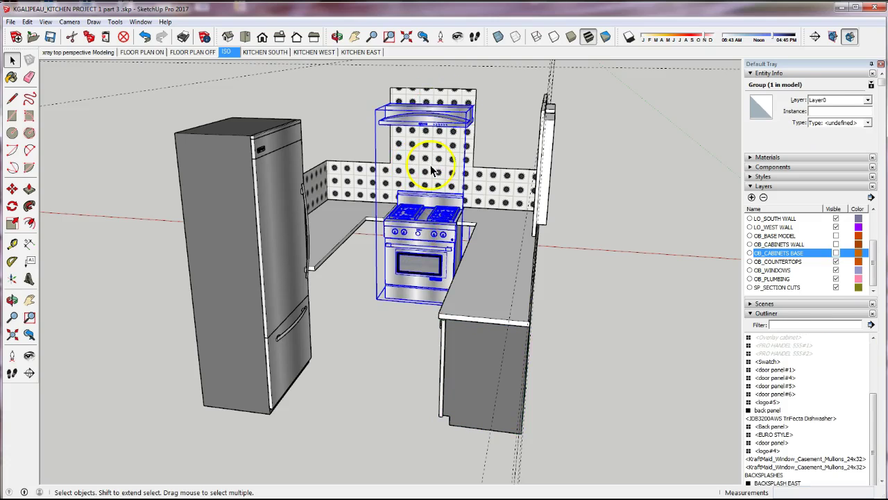
click(867, 100)
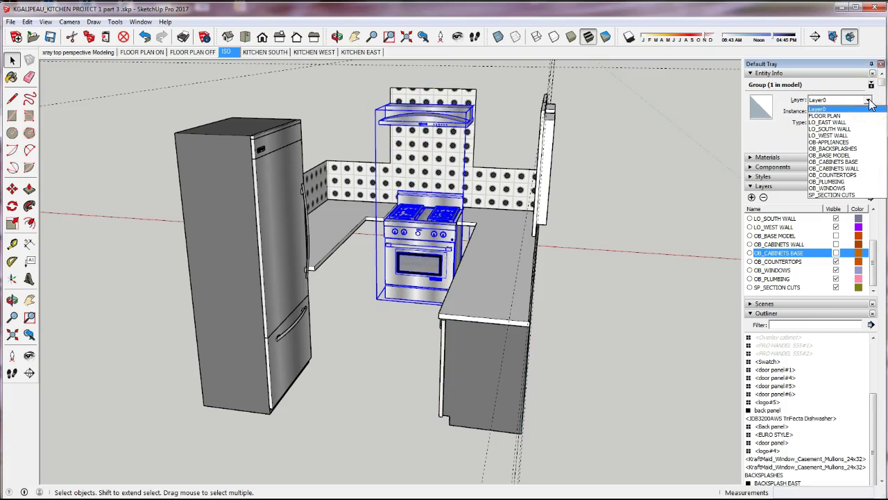
click(830, 141)
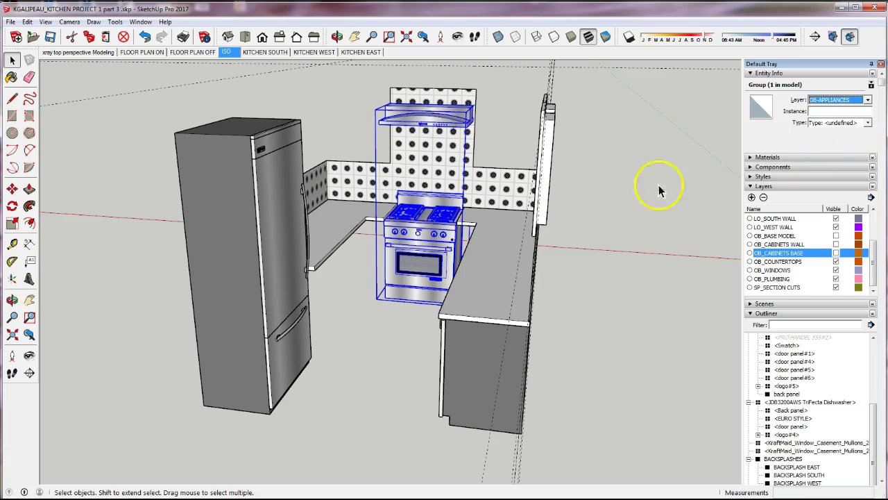
click(615, 183)
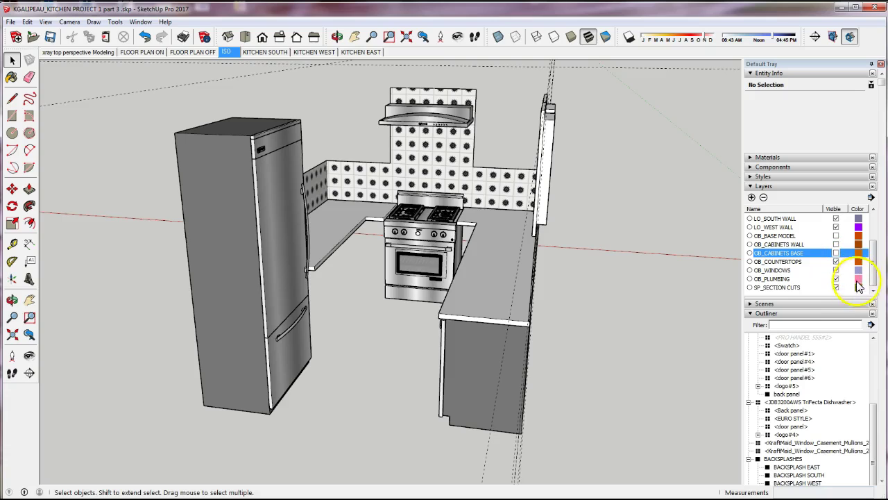
scroll(872, 281, up, 3)
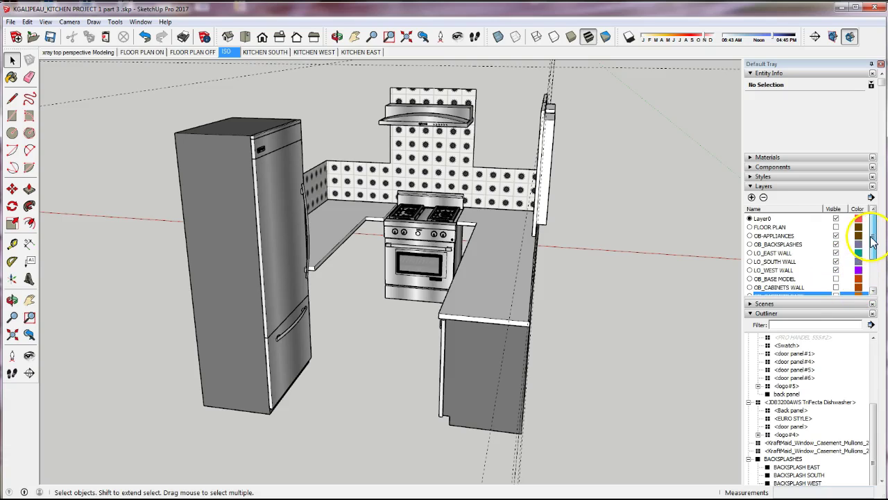
Assign the counter tops group to the OB_COUNTERTOPS layer and turn off the visibility of the OB-APPLIANCES and OB_COUNTERTOPS layers.
click(836, 236)
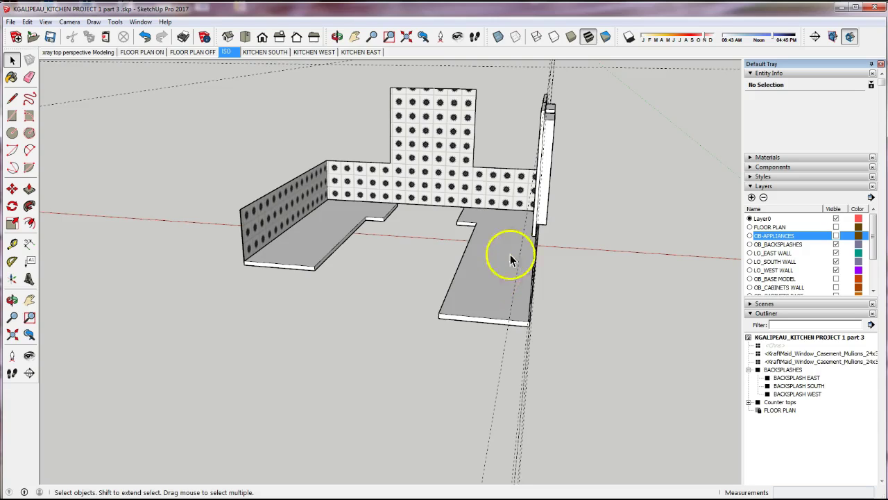
click(299, 264)
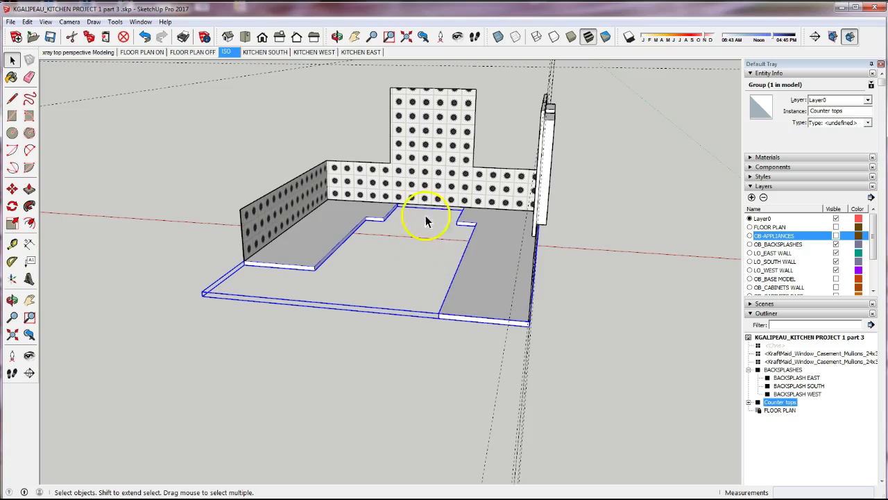
click(869, 100)
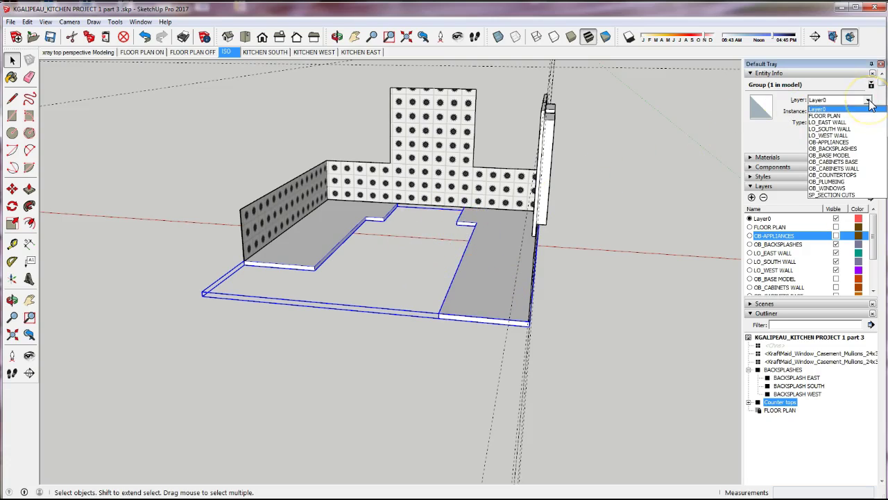
click(854, 175)
click(611, 190)
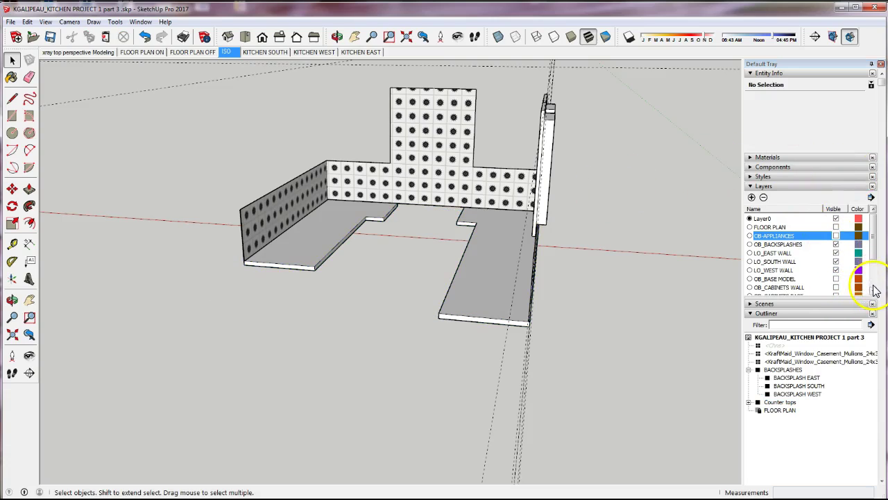
scroll(873, 292, down, 1)
click(835, 278)
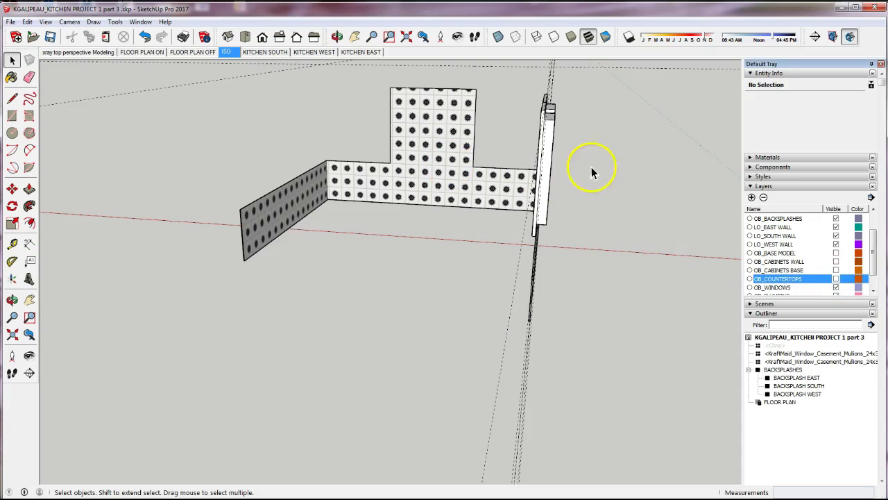
Assign both casement windows to the OB_WINDOWS layer and turn off that layer's visibility.
click(12, 300)
drag(292, 333, 341, 343)
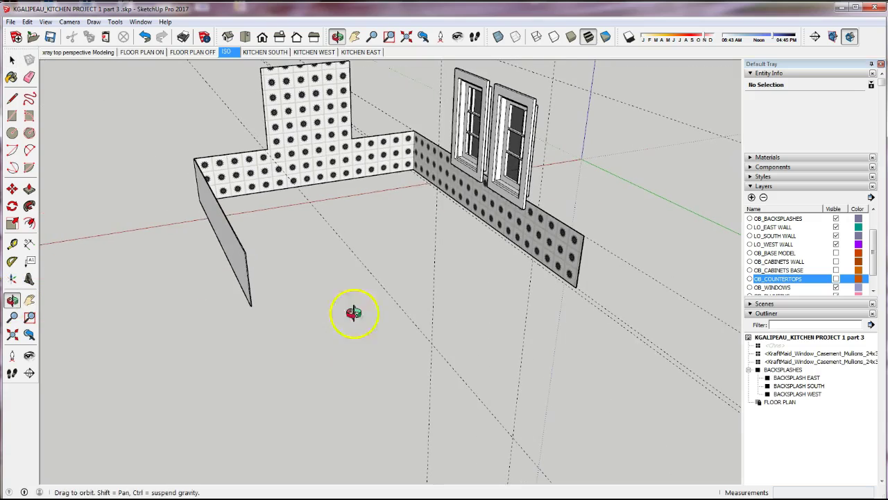
key(space)
click(484, 117)
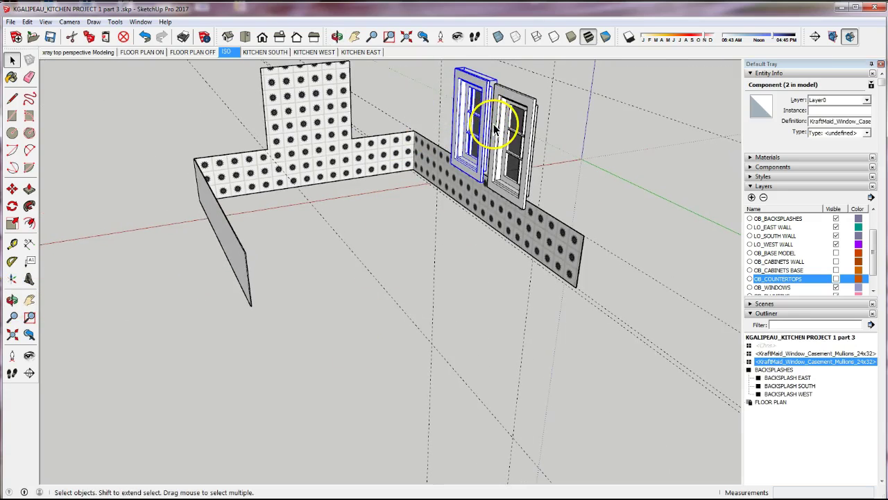
shift+click(506, 138)
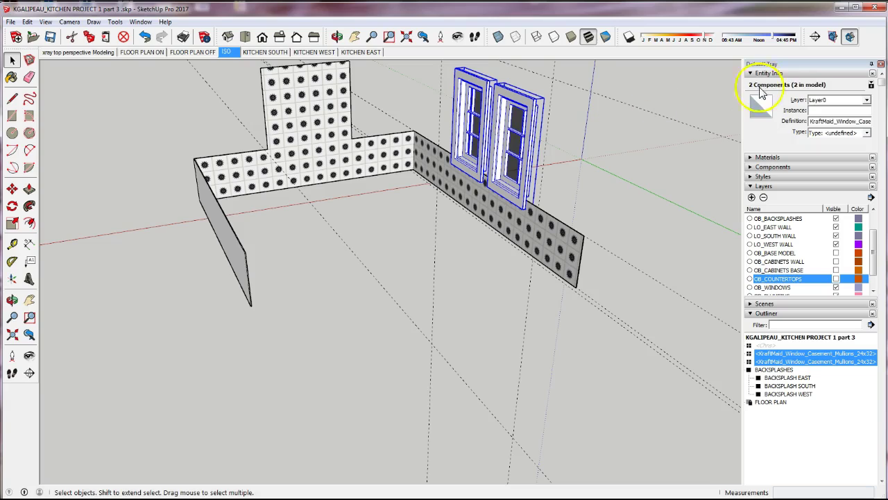
click(868, 102)
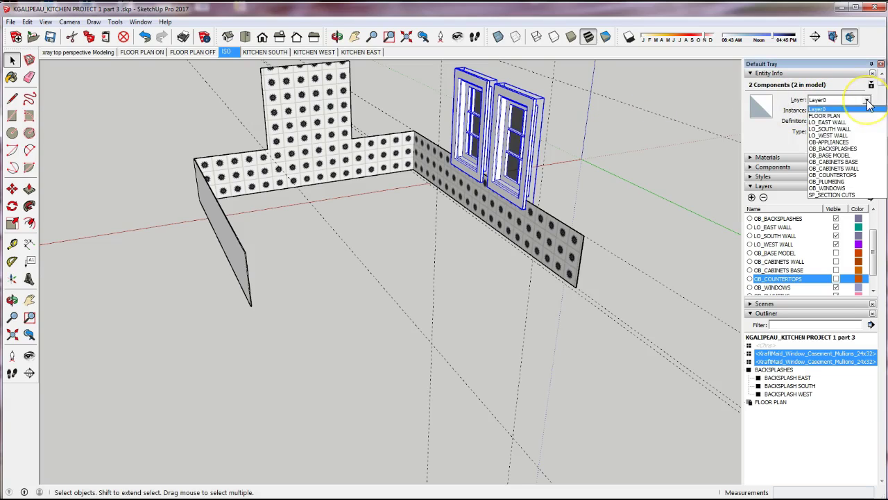
click(853, 188)
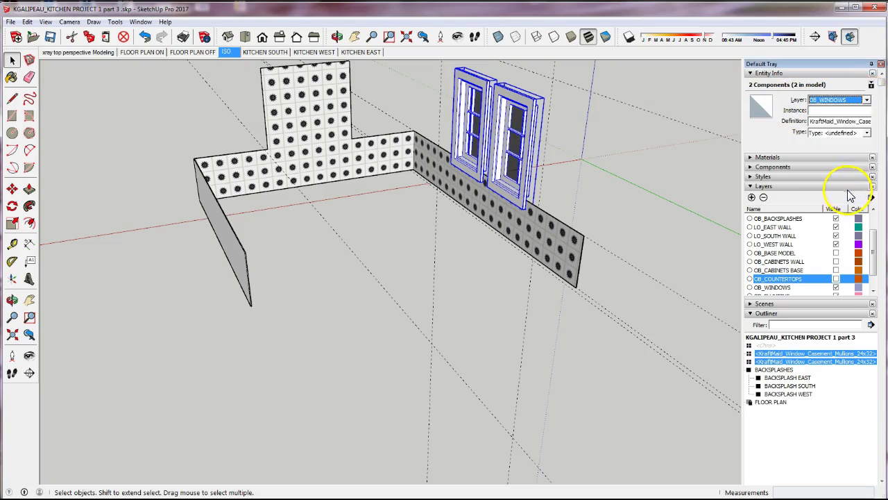
scroll(871, 288, down, 1)
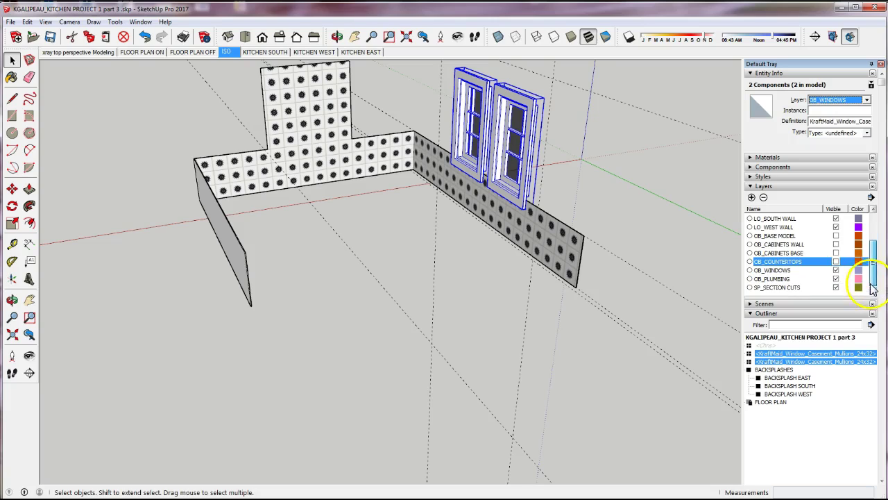
click(836, 271)
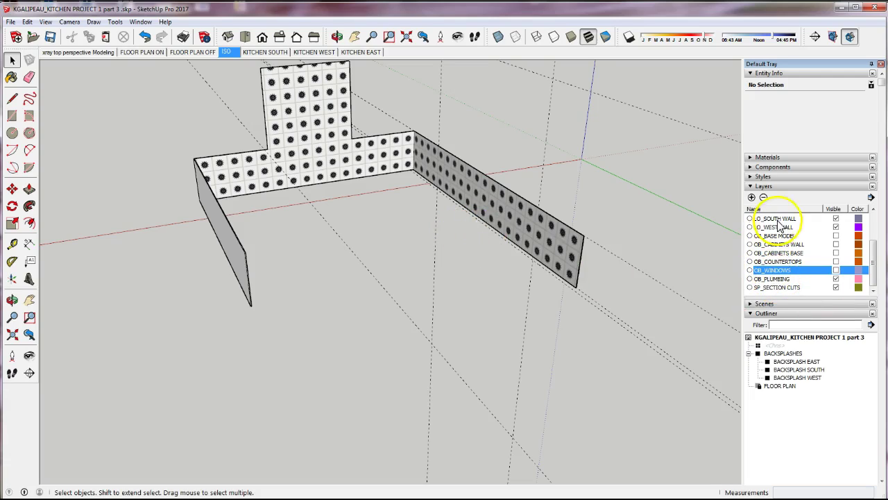
Display the section planes to assign all three to the SP_SECTION CUTS layer, and turn their display back off.
drag(876, 280, 876, 250)
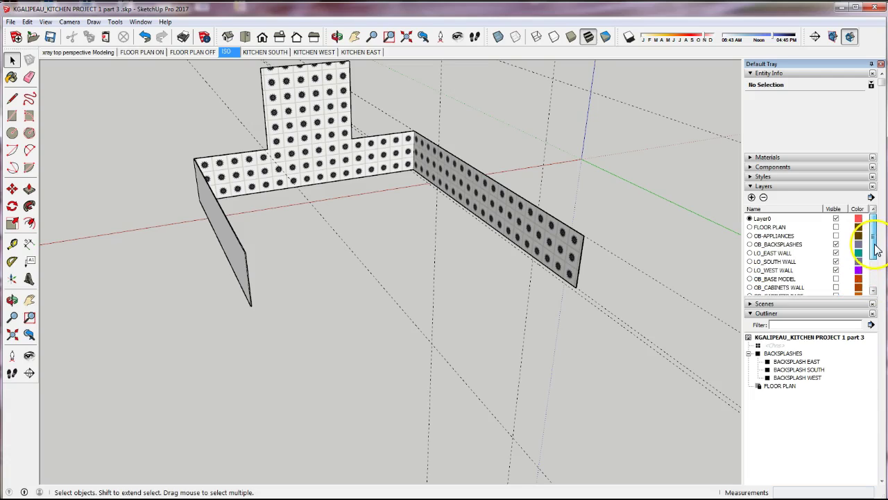
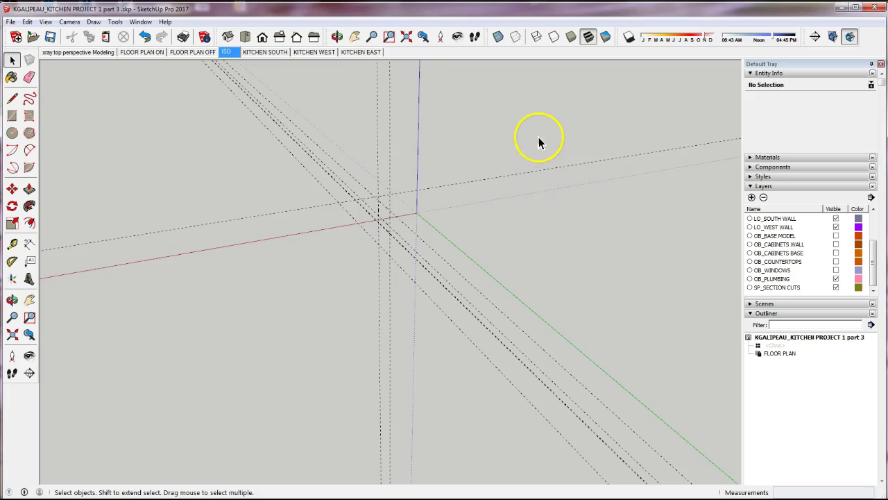
click(834, 38)
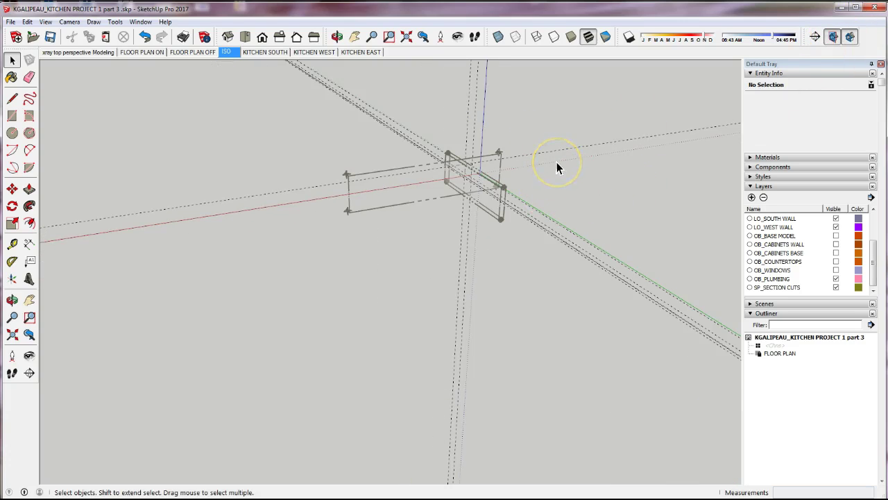
scroll(557, 167, up, 3)
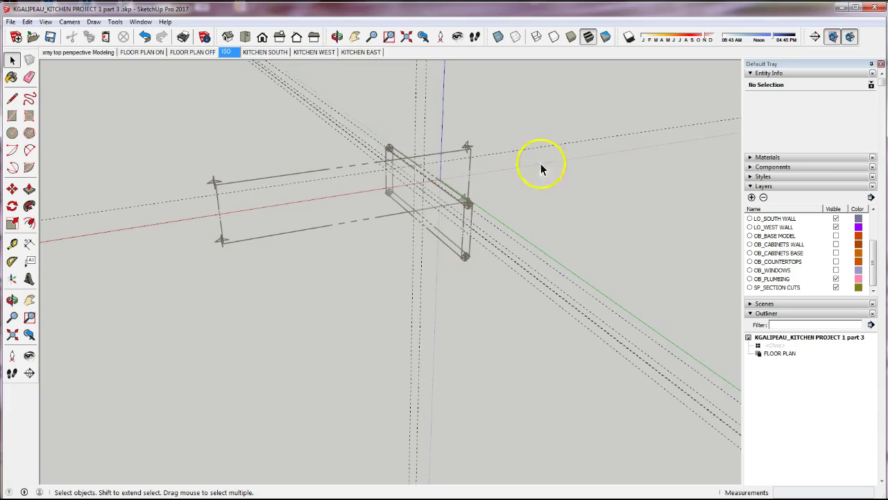
drag(138, 101, 532, 288)
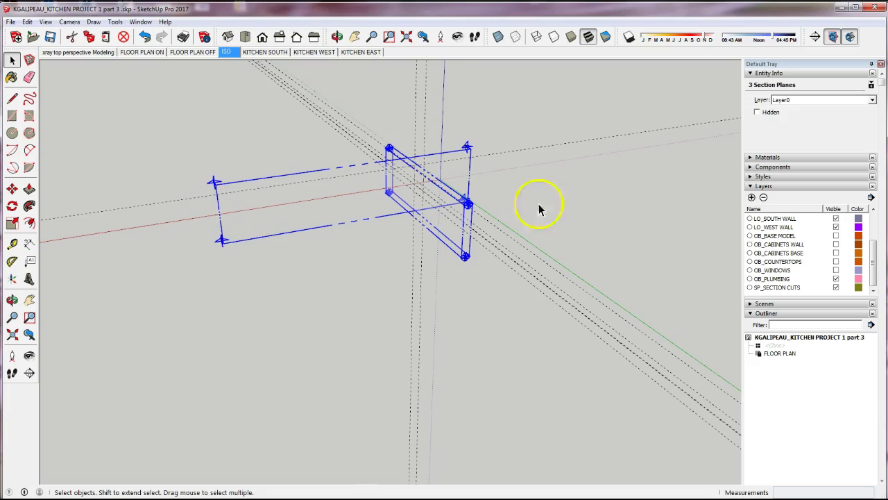
click(873, 101)
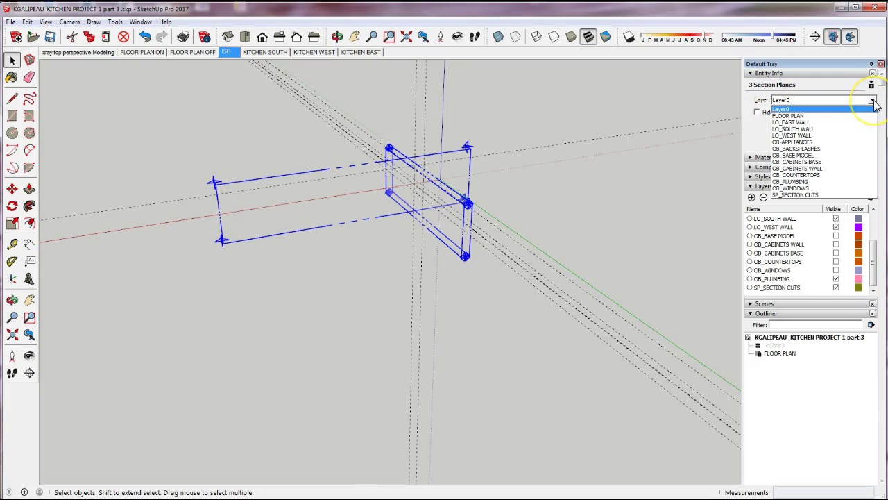
click(813, 197)
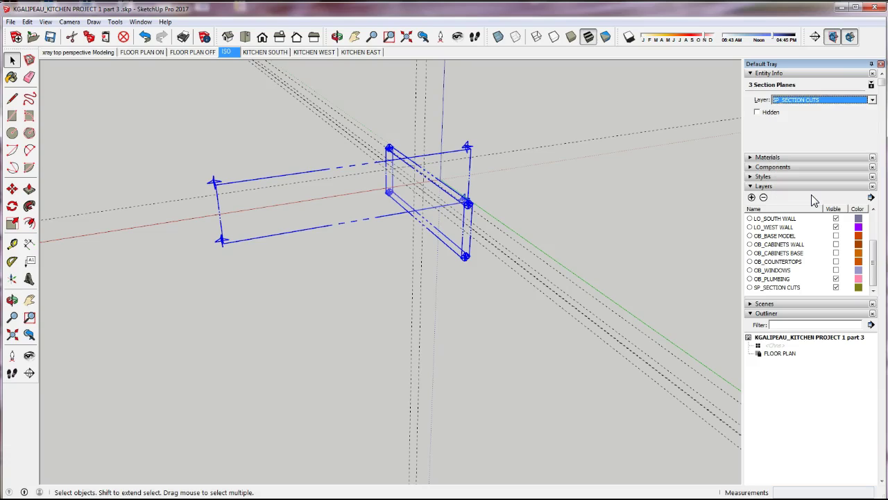
drag(868, 240, 875, 283)
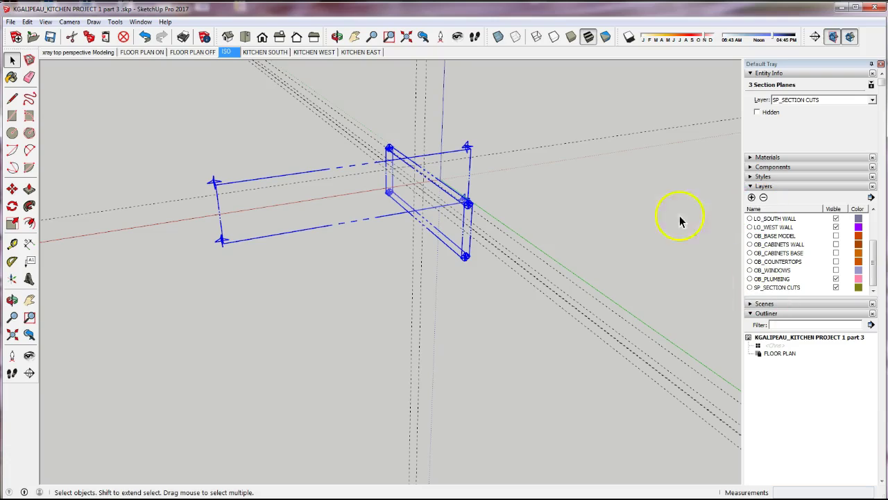
click(832, 37)
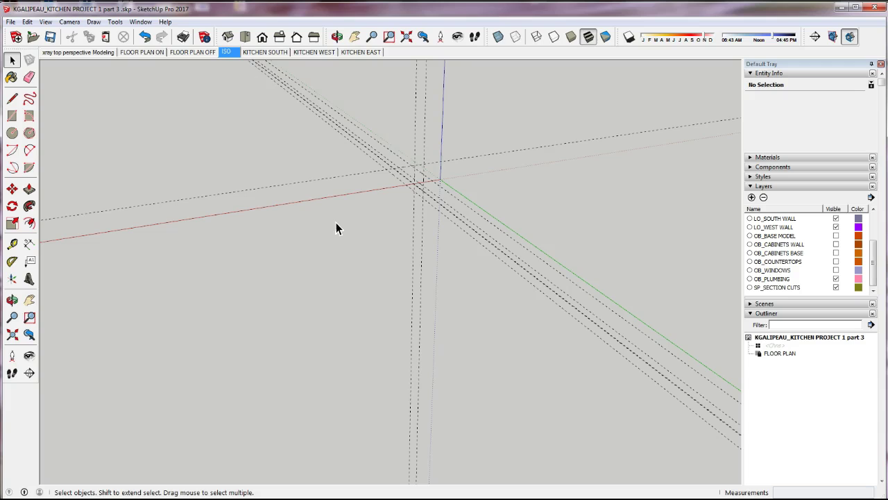
Switch to the KITCHEN SOUTH scene and set the camera to parallel projection.
click(270, 54)
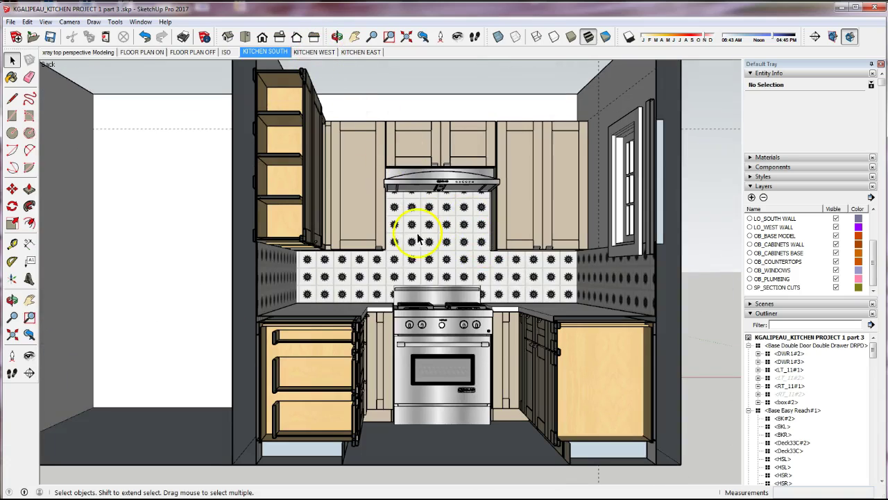
scroll(484, 316, down, 5)
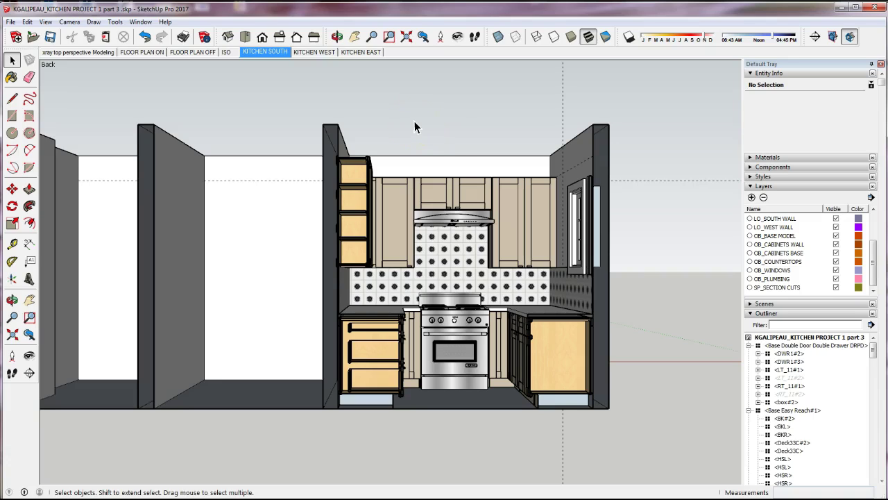
click(265, 52)
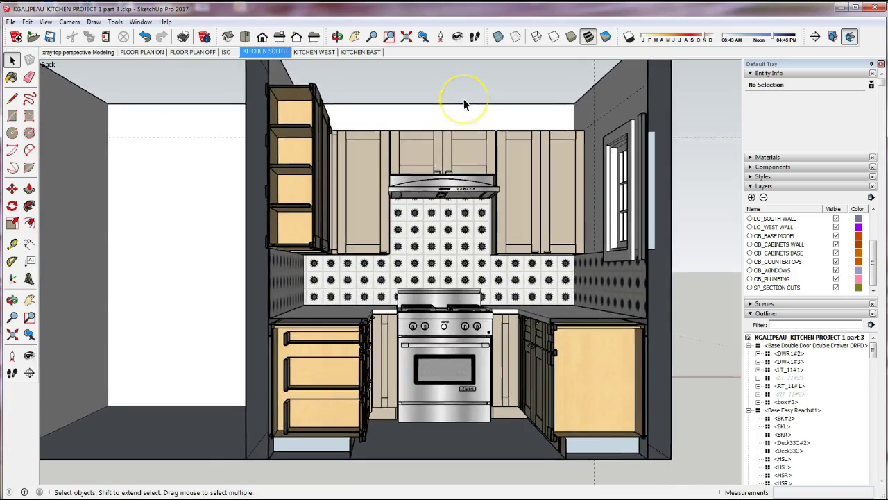
click(70, 25)
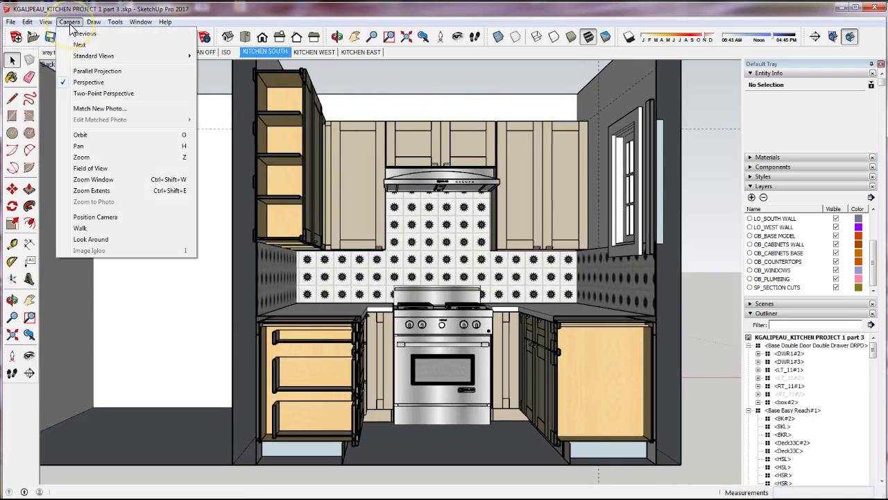
click(68, 72)
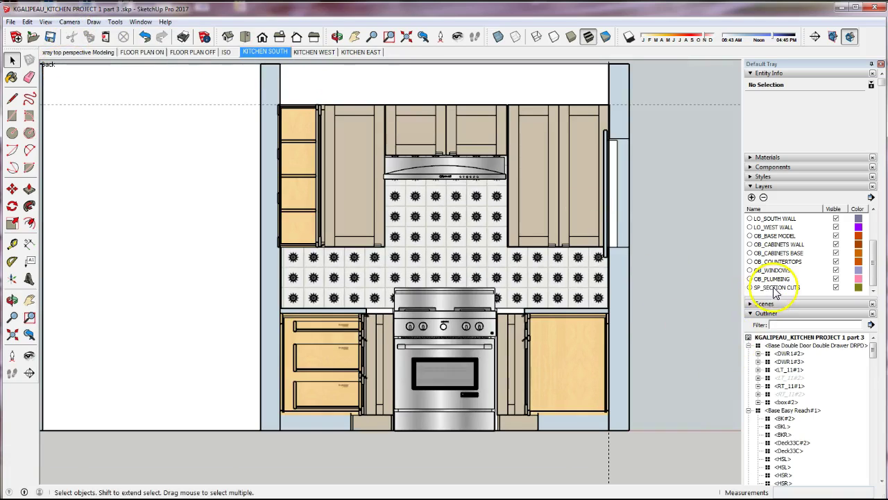
Add a new scene from the parallel south view and name it SOUTH ELEVATION.
click(752, 304)
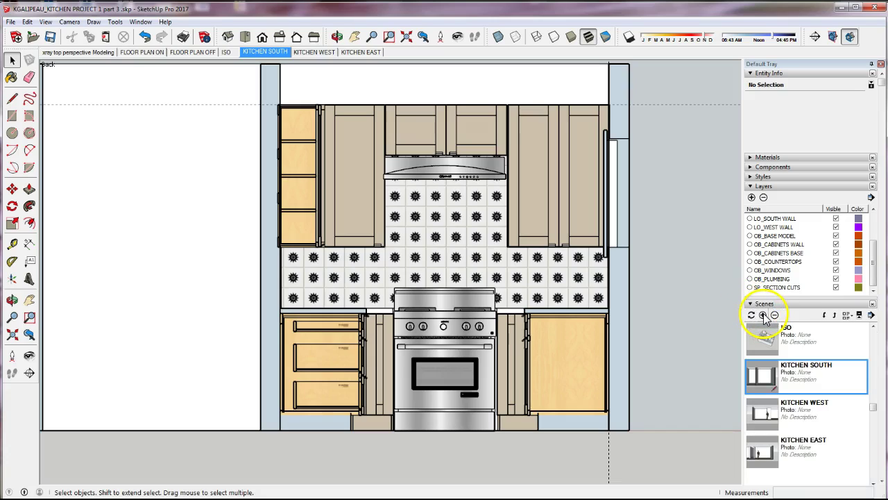
click(763, 315)
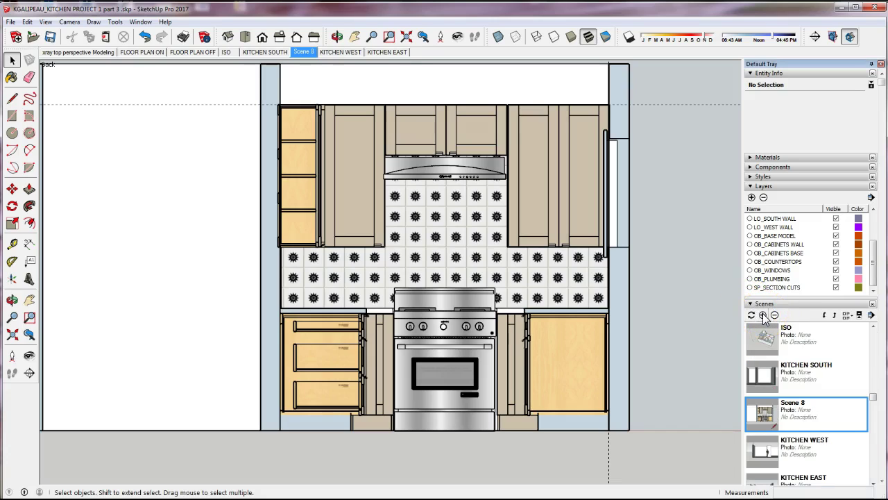
drag(873, 396, 873, 424)
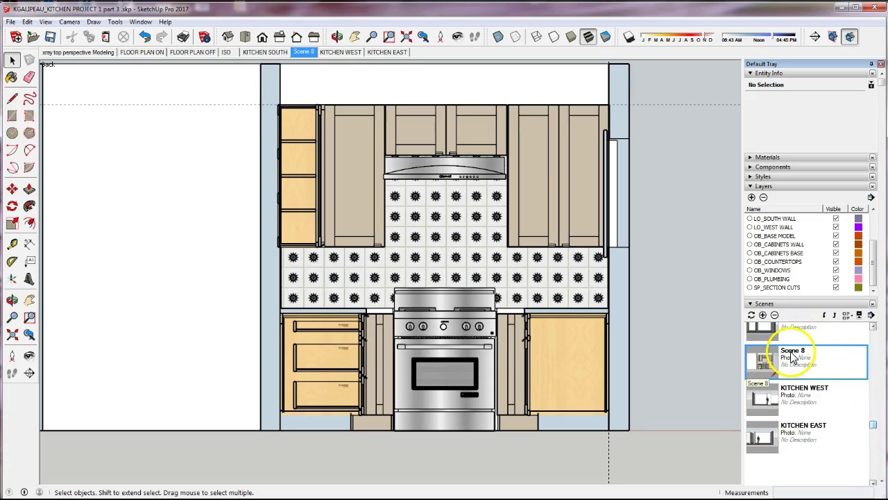
right_click(791, 352)
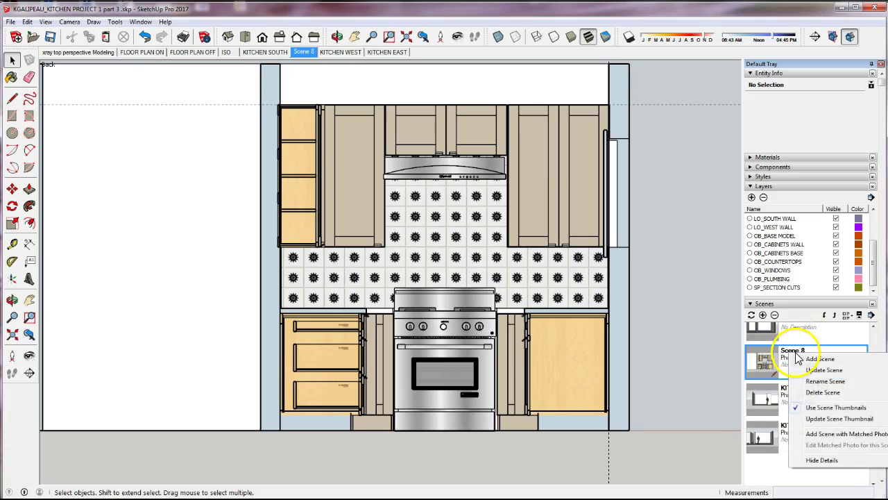
key(Escape)
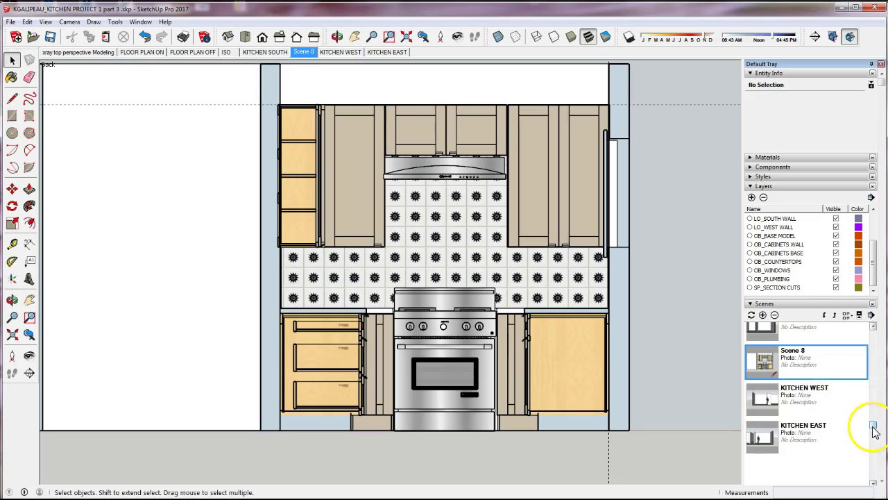
drag(876, 430, 874, 480)
drag(882, 83, 870, 312)
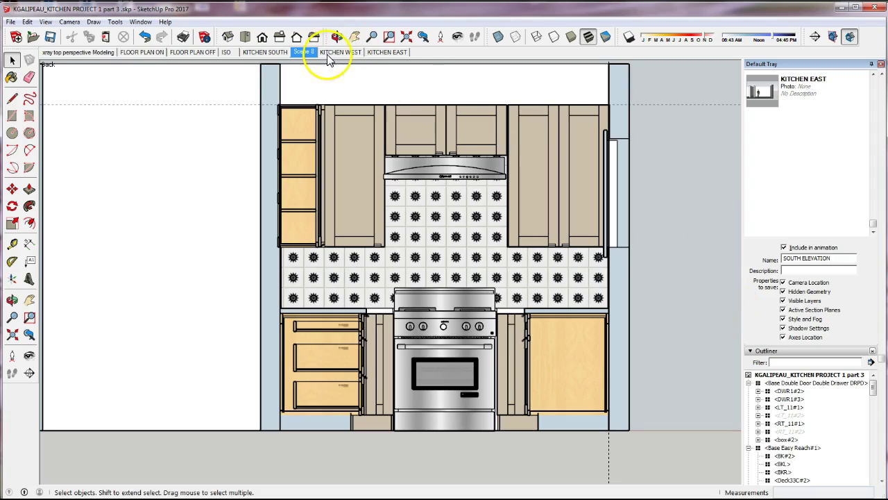
click(791, 270)
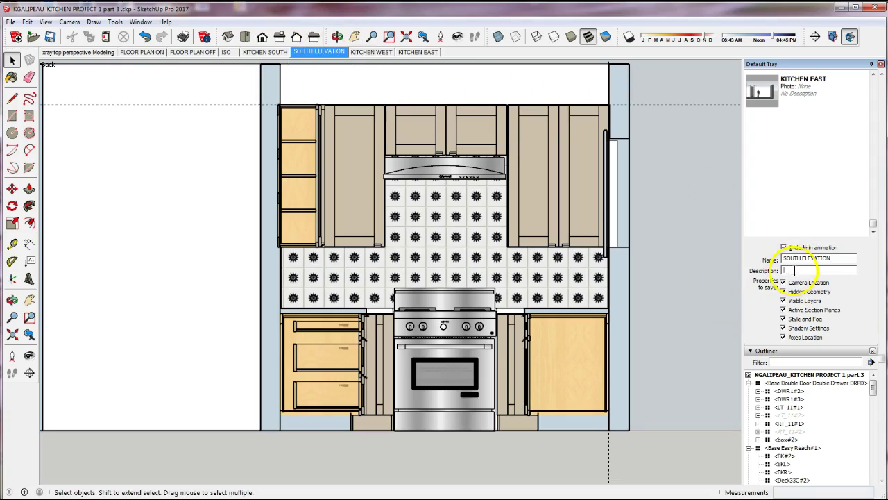
Switch to the KITCHEN WEST scene at its saved view.
click(361, 53)
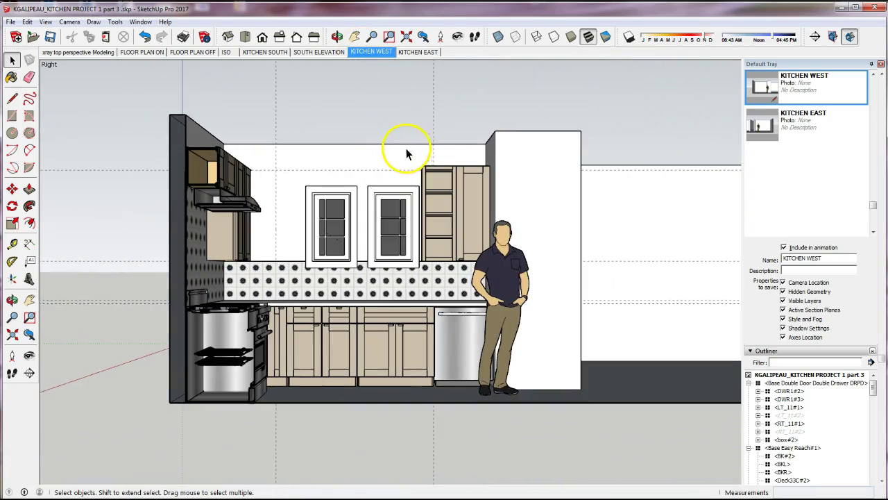
scroll(403, 154, up, 2)
middle_drag(378, 169, 373, 157)
click(372, 53)
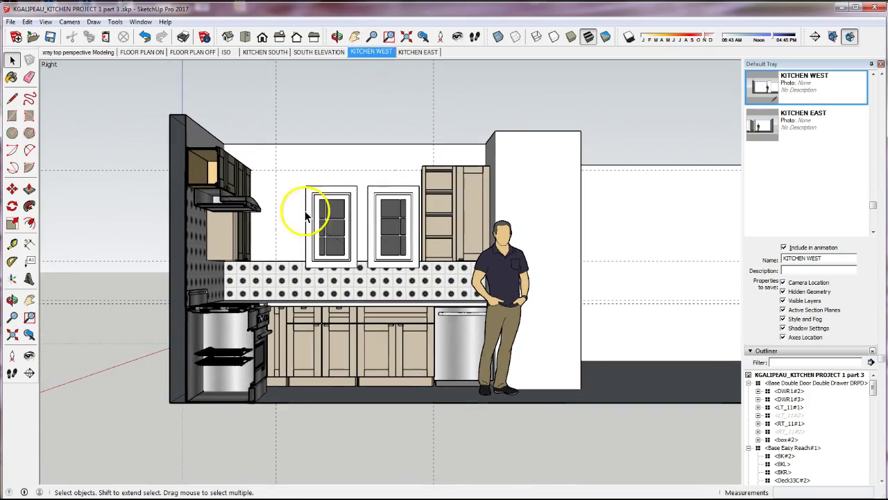
Set the camera of the kitchen west view to parallel projection.
click(33, 304)
drag(337, 272, 340, 271)
scroll(339, 271, up, 3)
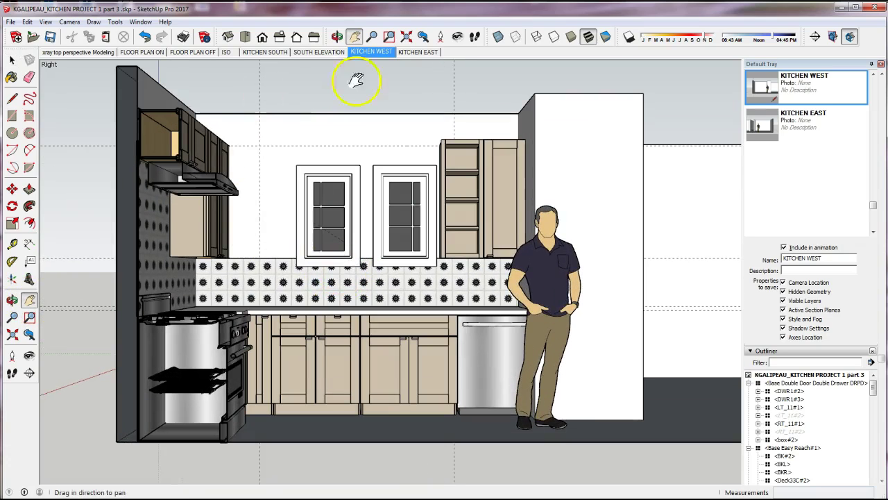
click(69, 22)
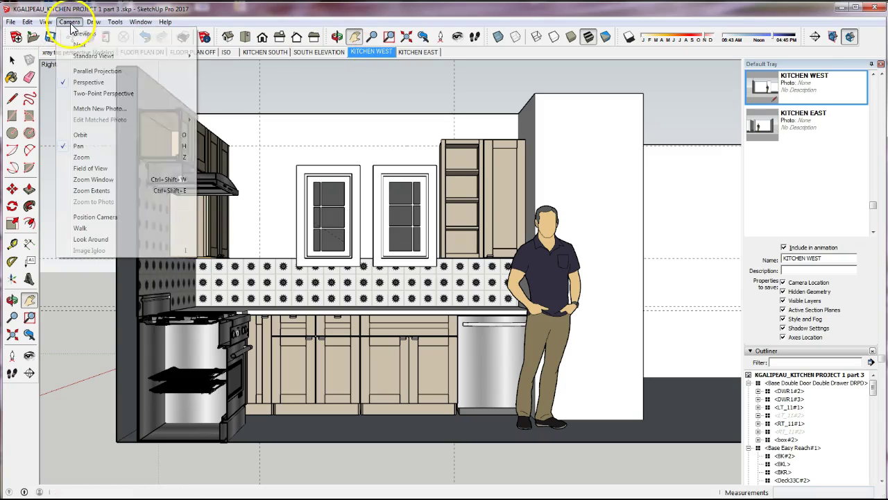
click(90, 71)
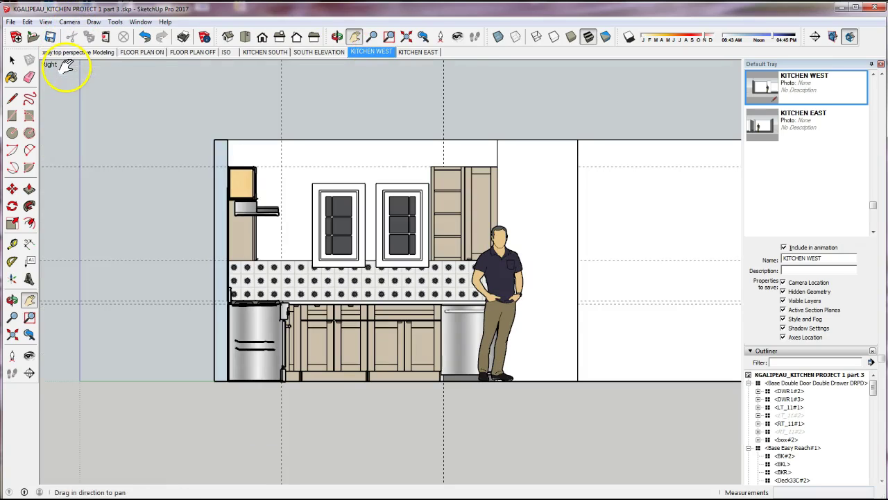
scroll(347, 215, up, 3)
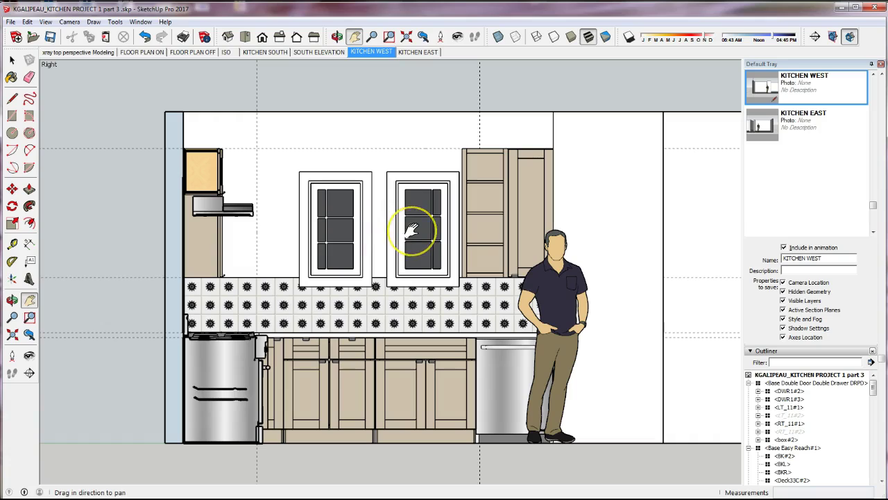
scroll(413, 229, up, 1)
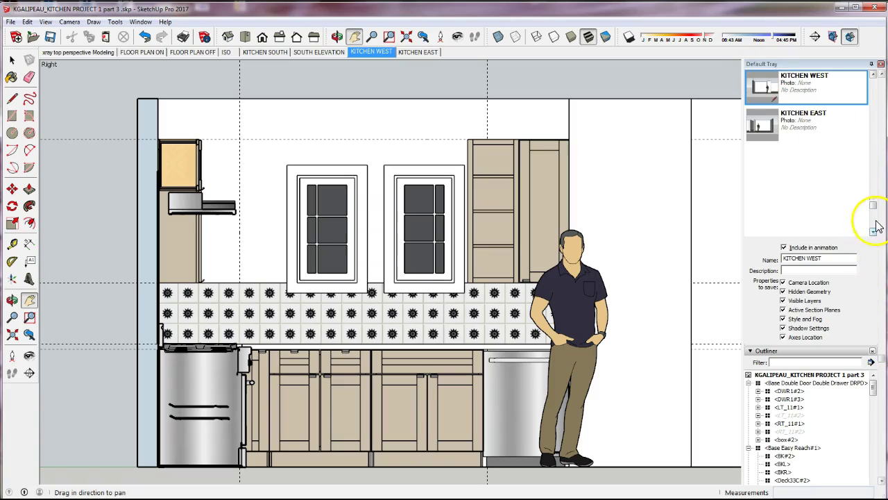
Add a new scene from the parallel west view and name it WEST ELEVATION.
drag(874, 208, 880, 83)
drag(883, 366, 882, 270)
click(762, 150)
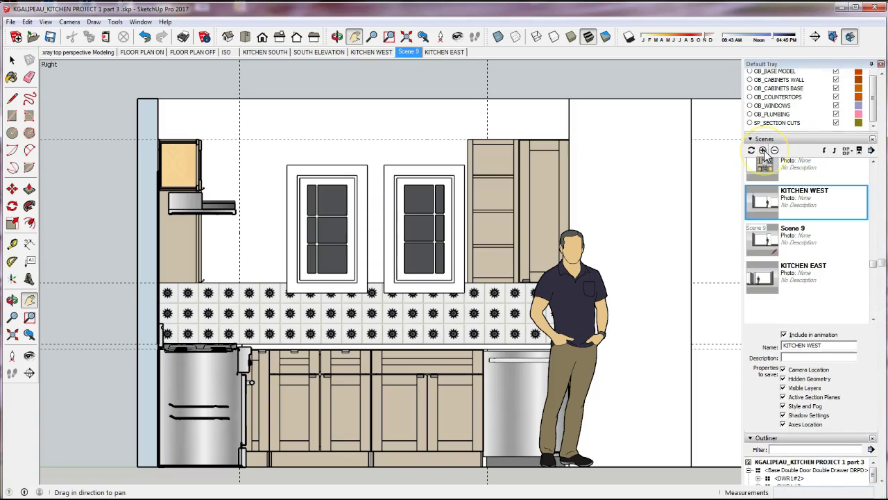
drag(823, 345, 758, 349)
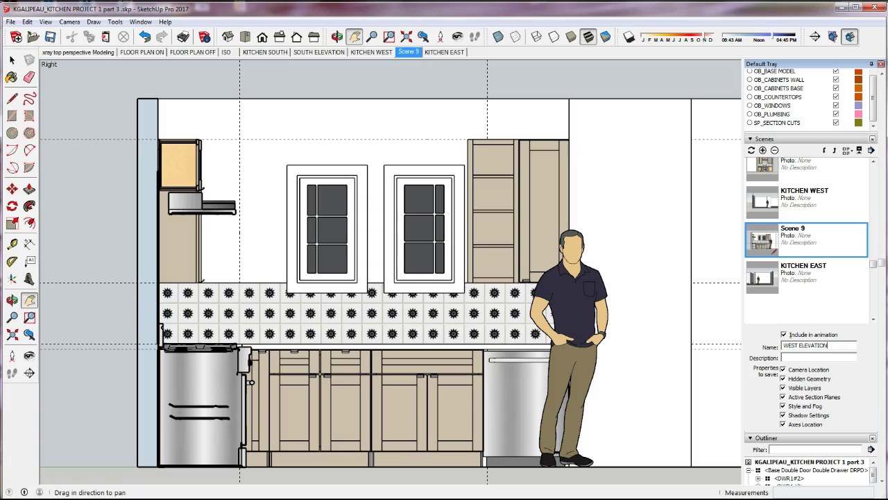
click(811, 358)
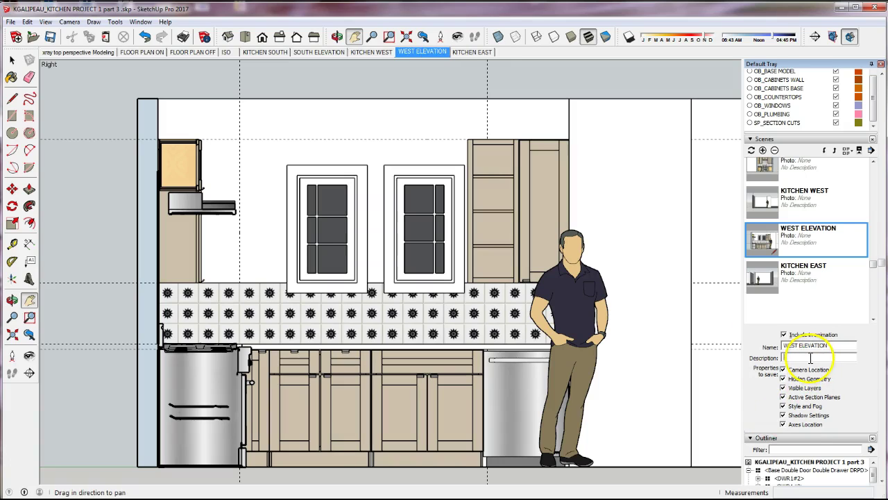
Switch to the KITCHEN EAST scene and set the camera to parallel projection.
click(479, 55)
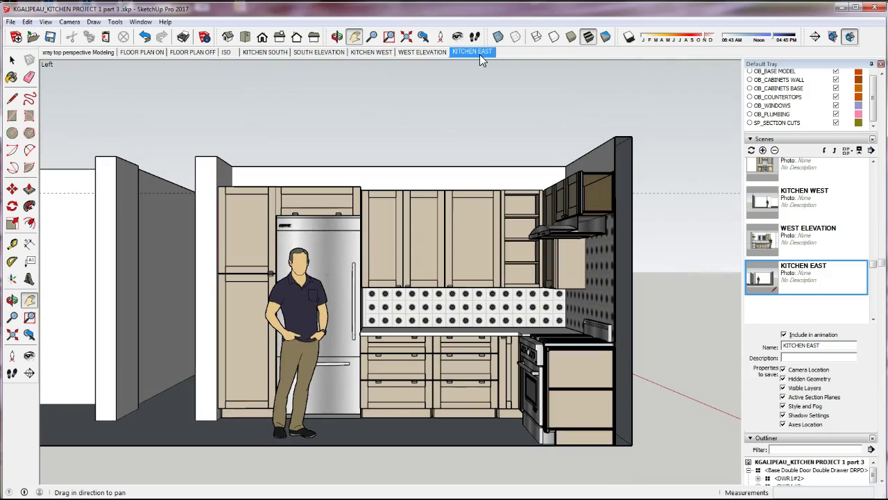
scroll(493, 289, up, 1)
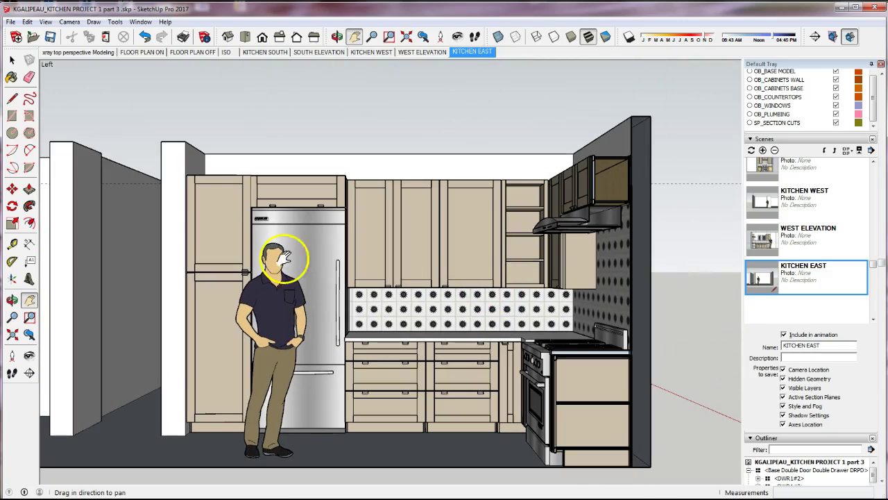
click(69, 21)
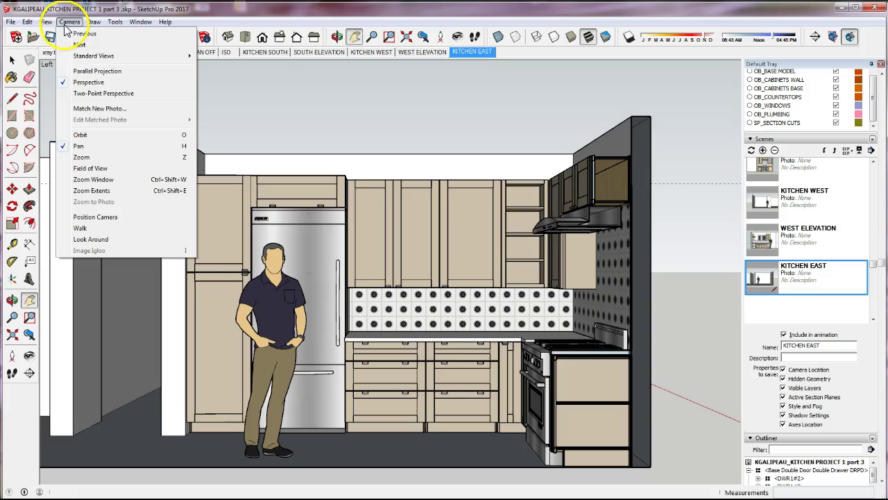
click(63, 67)
scroll(341, 202, up, 1)
scroll(354, 215, up, 1)
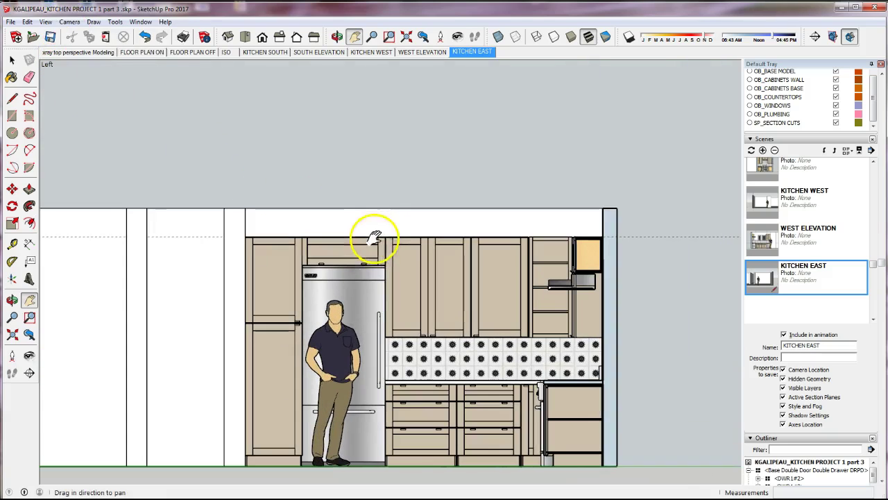
scroll(409, 298, up, 1)
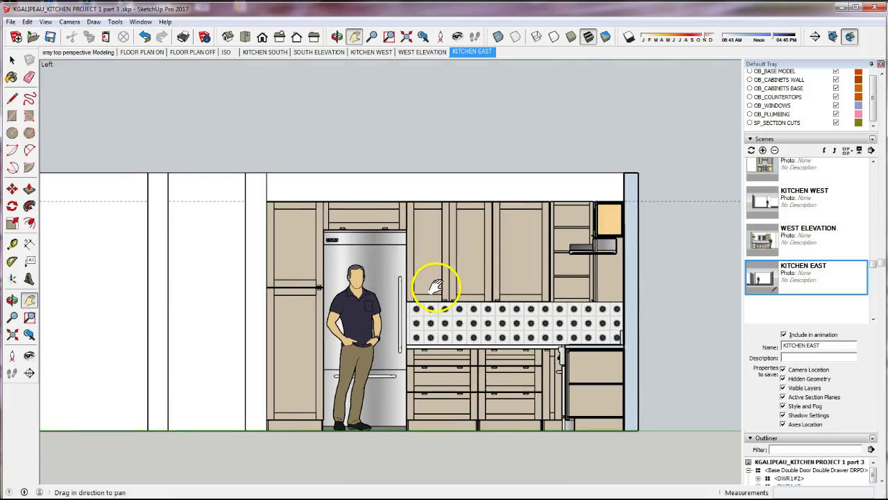
scroll(434, 289, up, 1)
drag(441, 292, 443, 285)
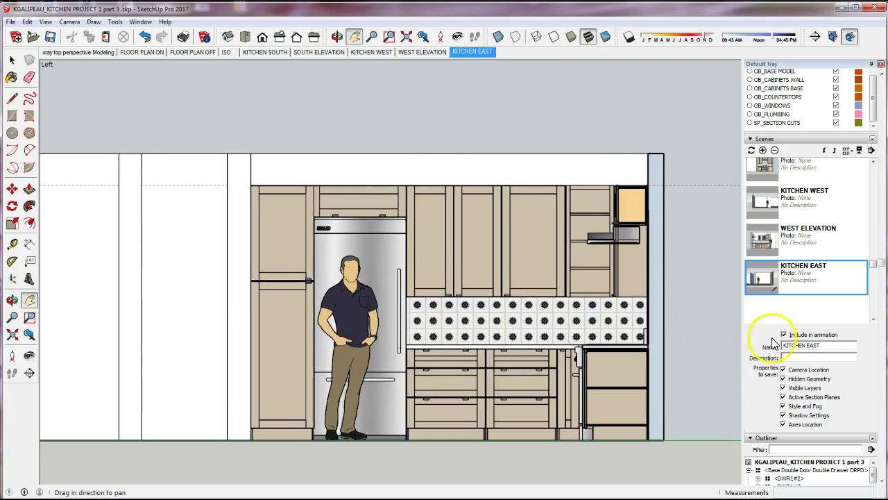
Add a new scene from the parallel east view and name it EAST ELEVATION.
click(763, 150)
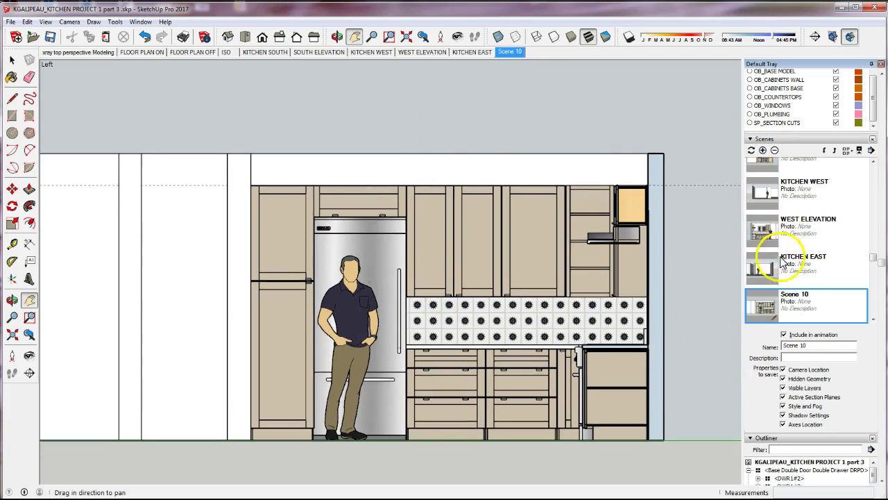
drag(807, 345, 767, 346)
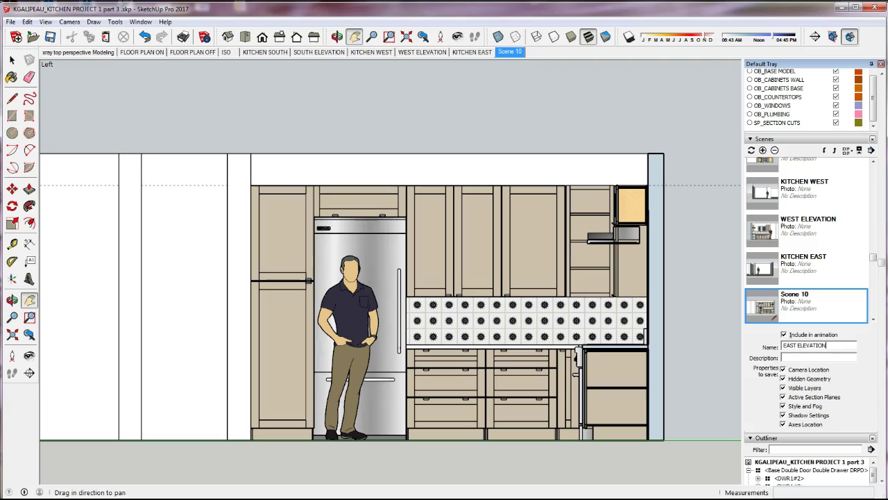
click(808, 356)
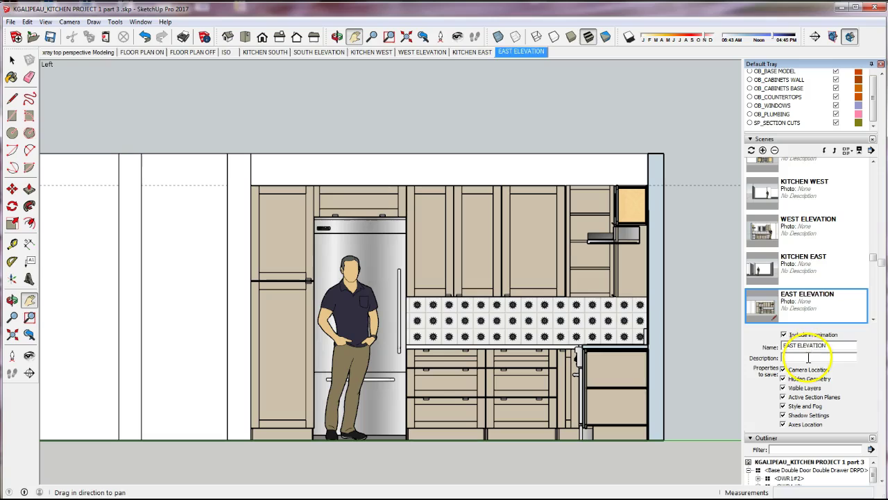
key(space)
click(246, 127)
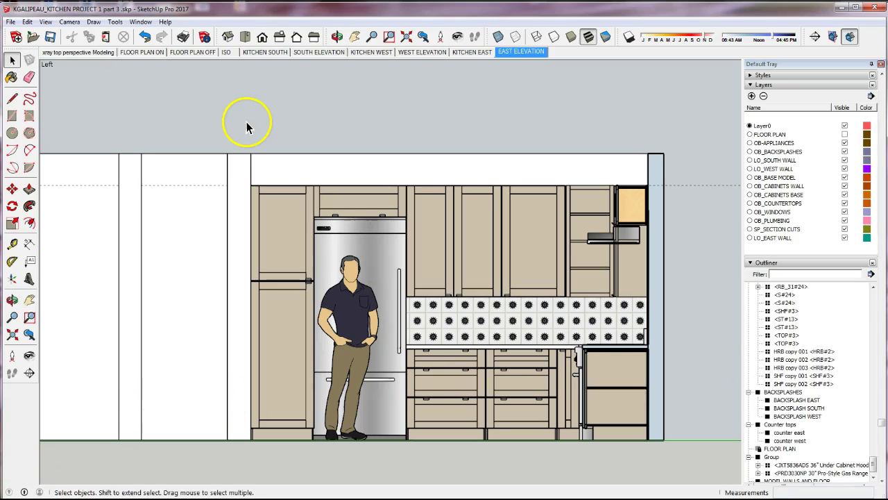